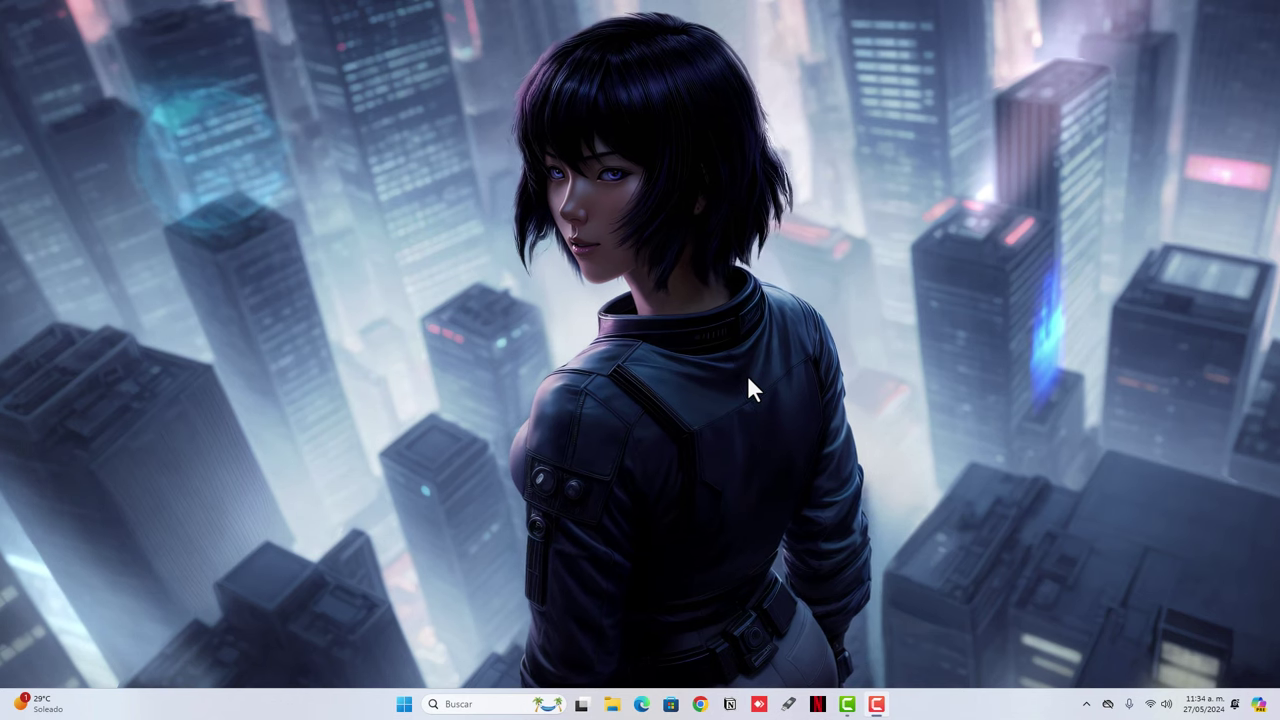
Open the Windows Configuración app and go to the system's Almacenamiento settings.
left_click(405, 706)
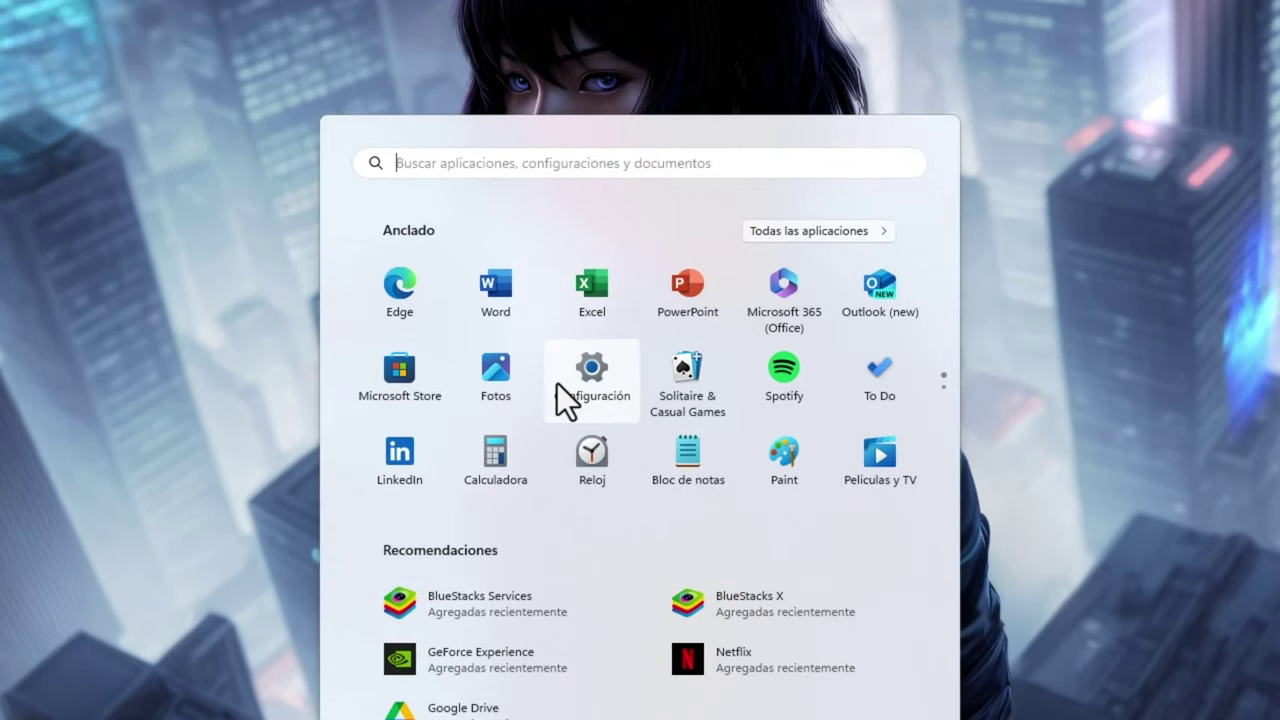
type("confi")
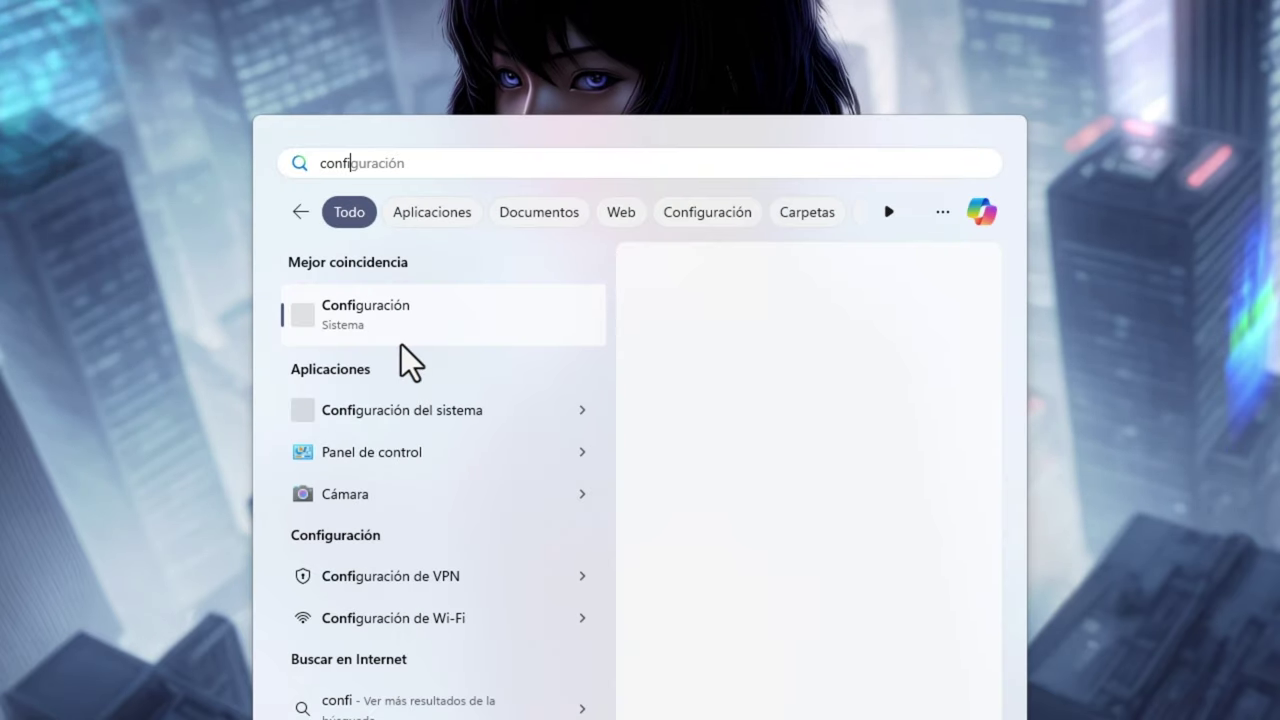
left_click(319, 321)
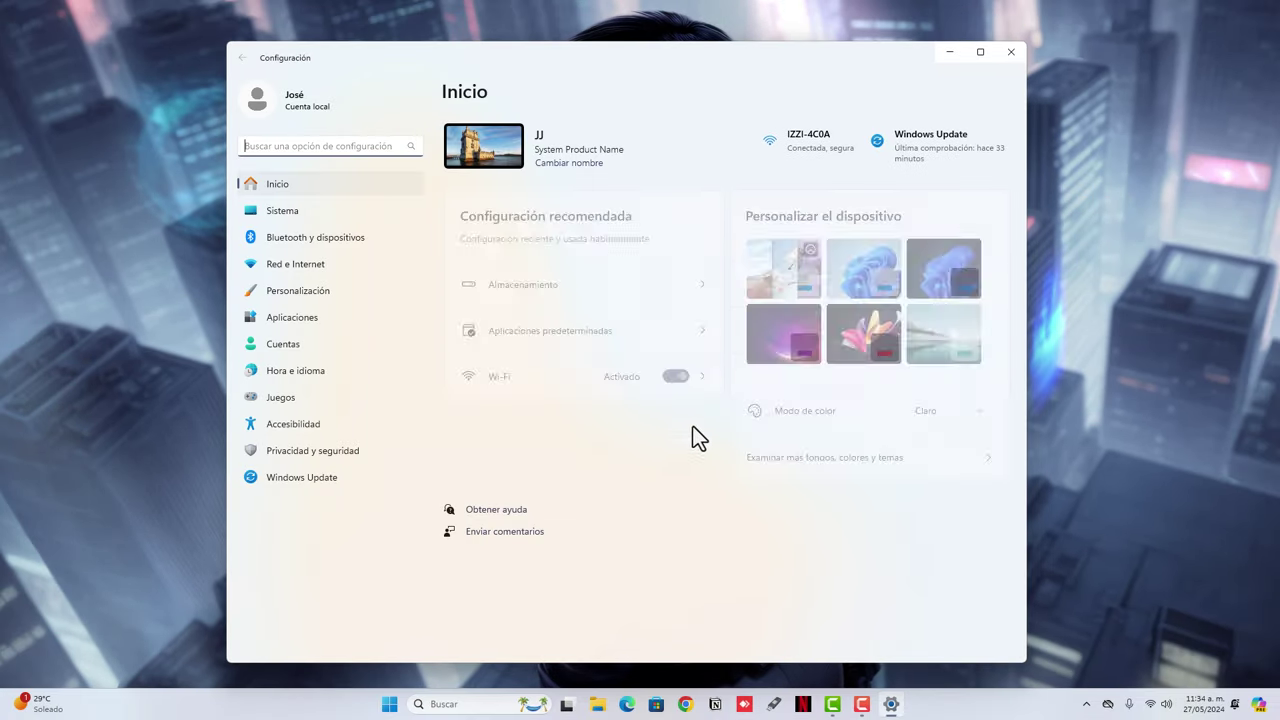
left_click(283, 213)
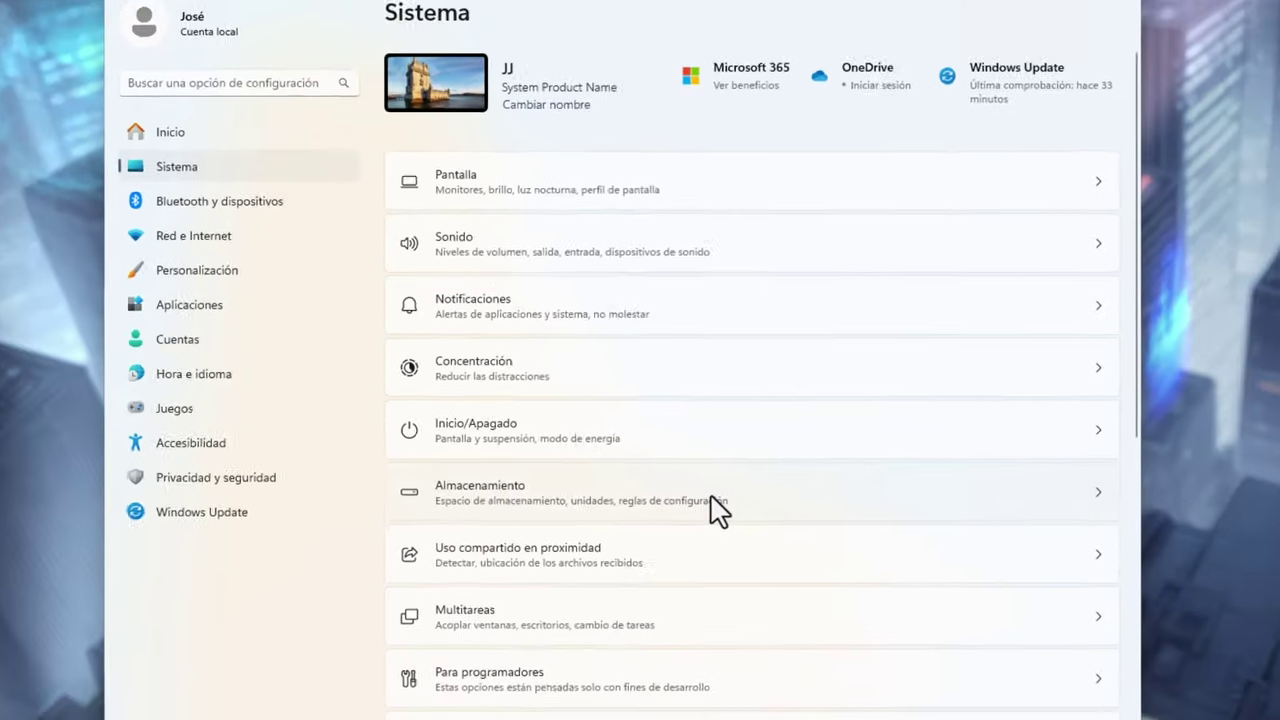
left_click(772, 545)
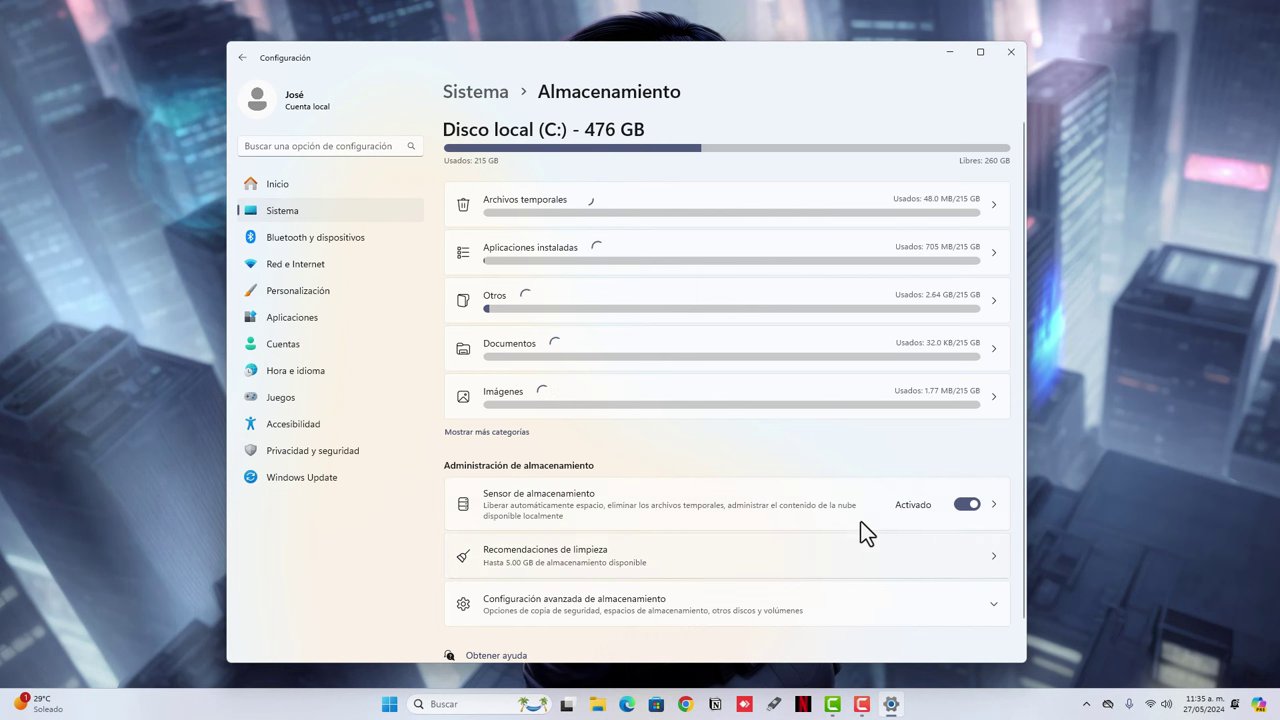
Open the Sensor de almacenamiento settings and schedule it to run Cada día.
left_click(662, 510)
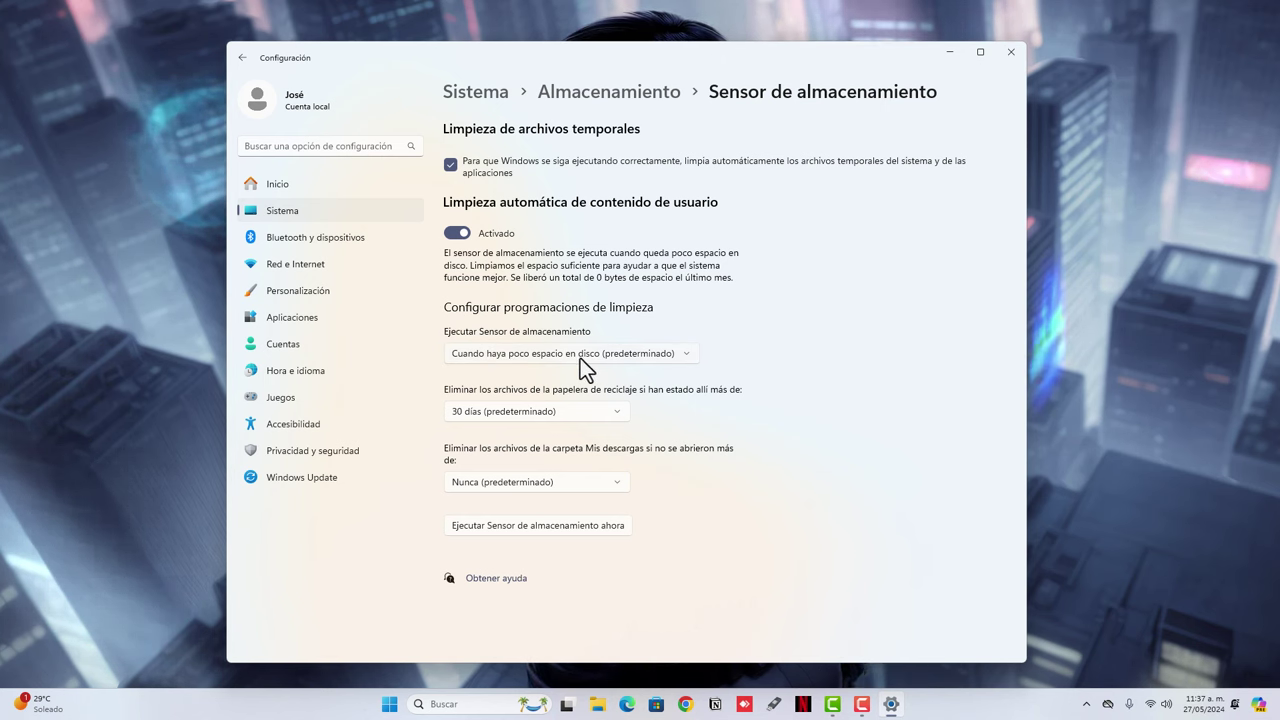
left_click(605, 92)
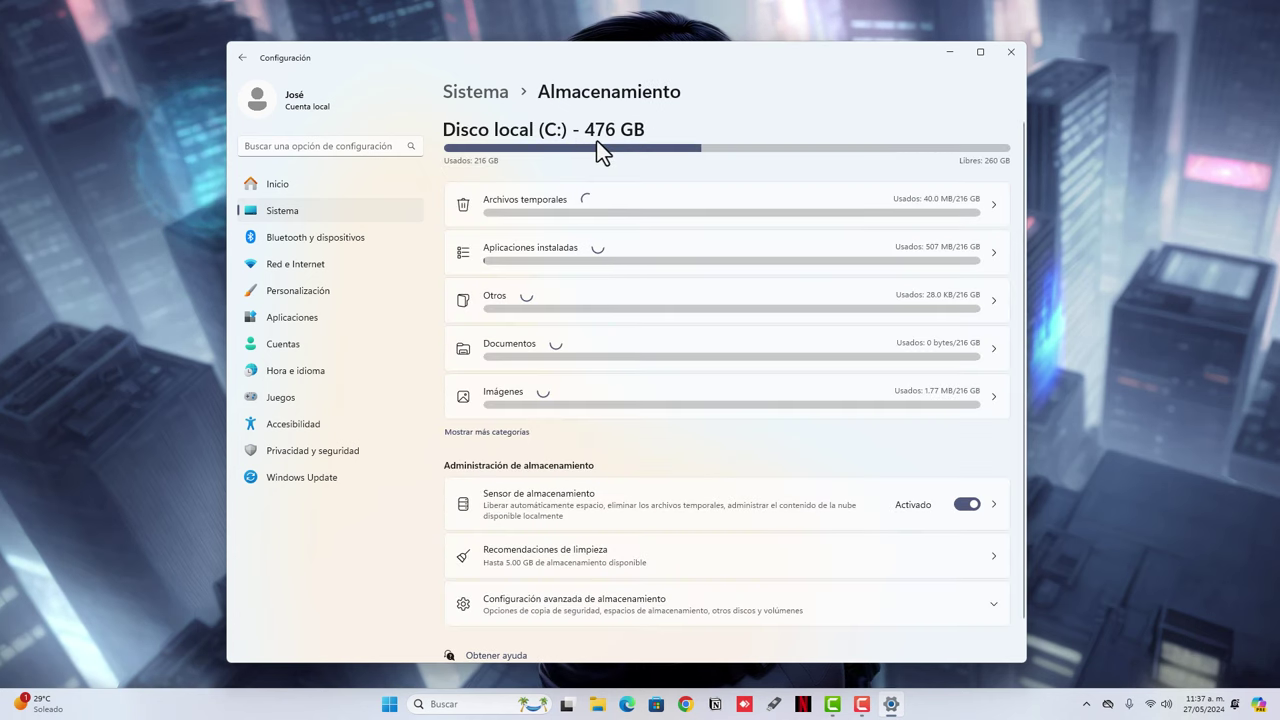
left_click(578, 503)
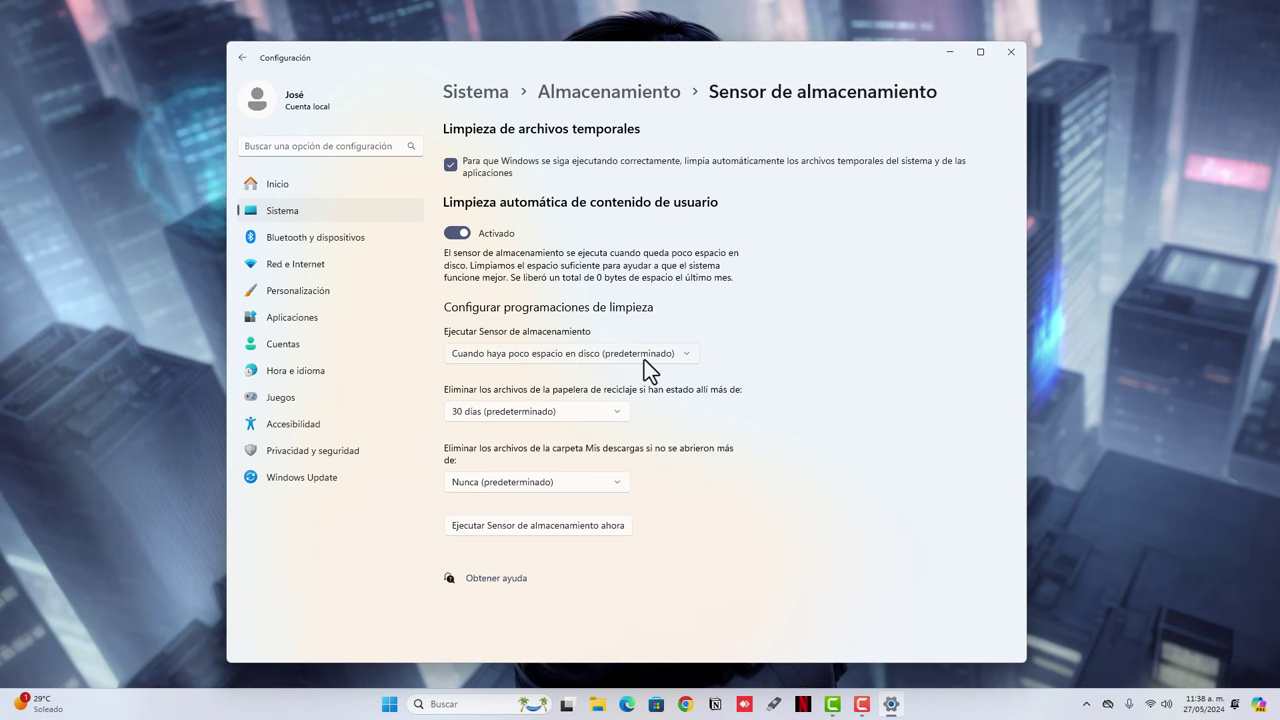
left_click(623, 356)
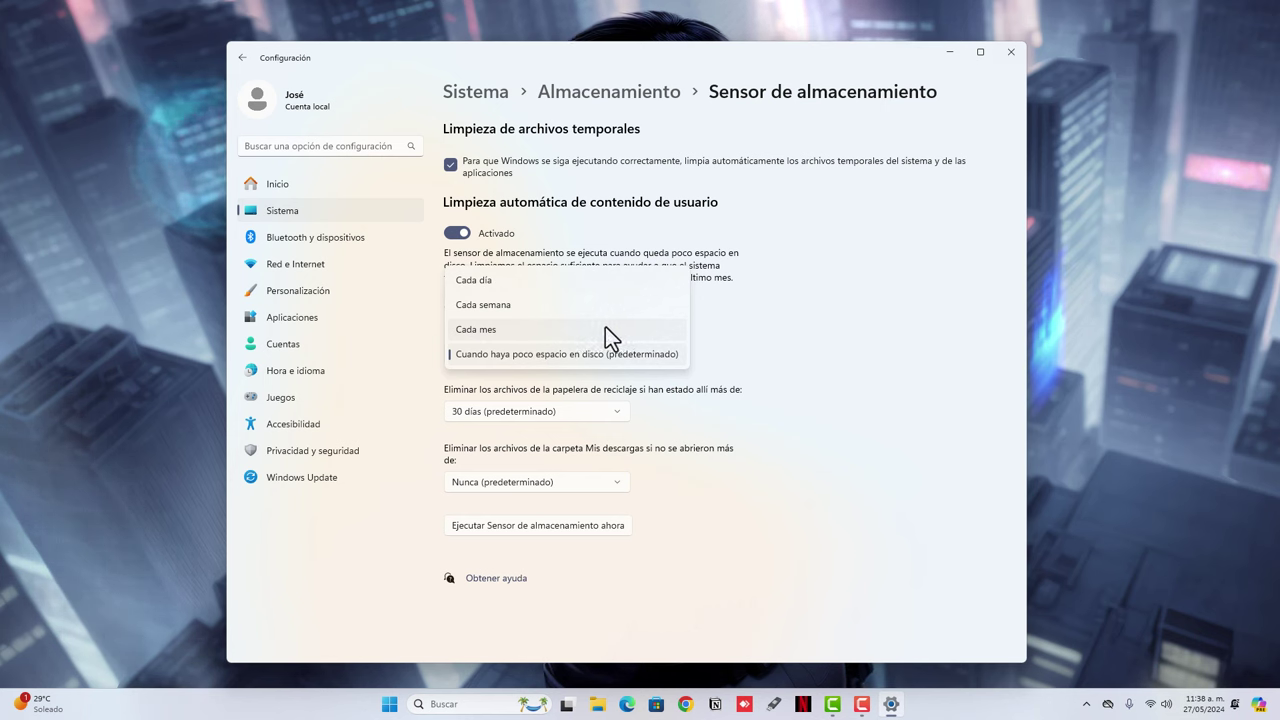
left_click(509, 283)
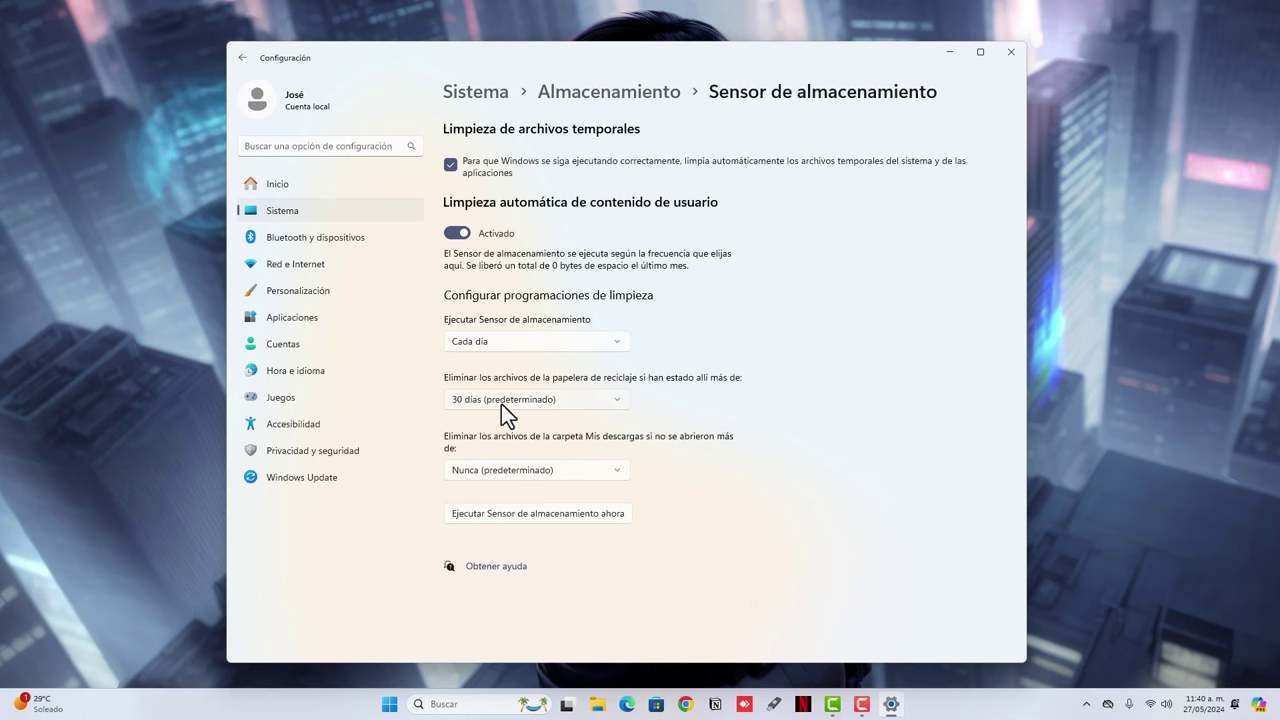
Set recycle bin files to be deleted after they have been there for more than 1 día.
left_click(505, 402)
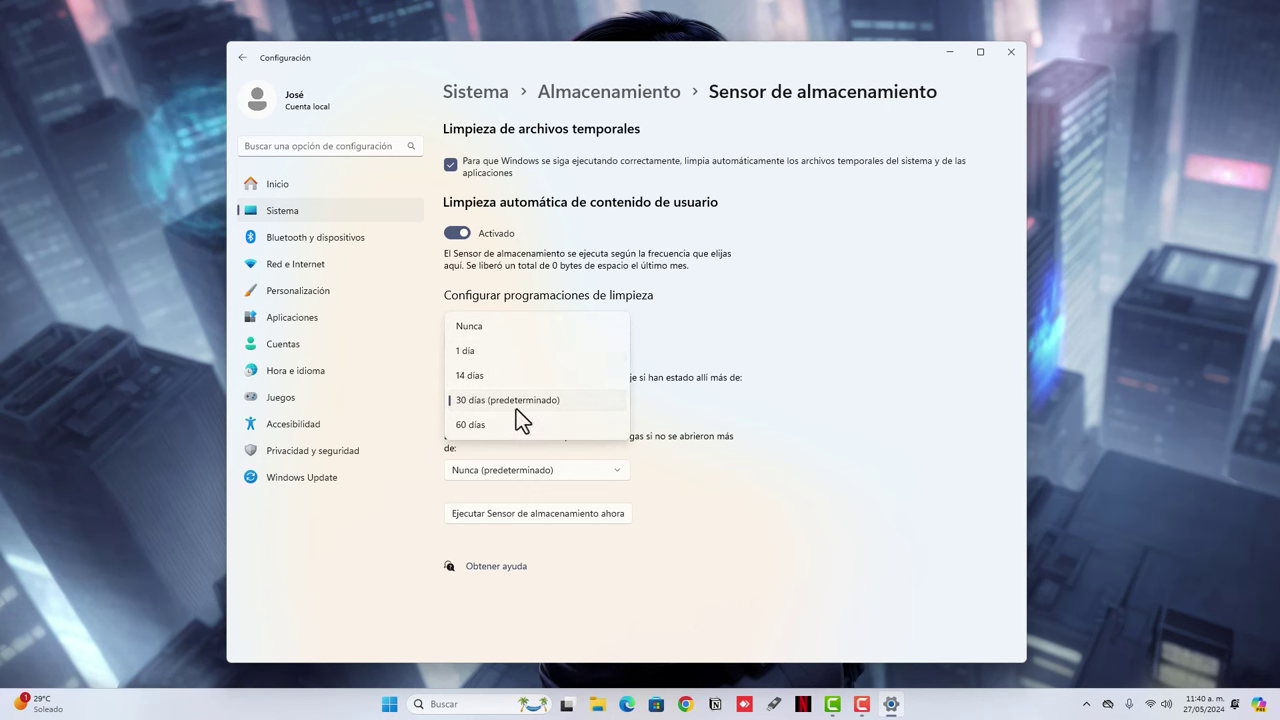
left_click(554, 403)
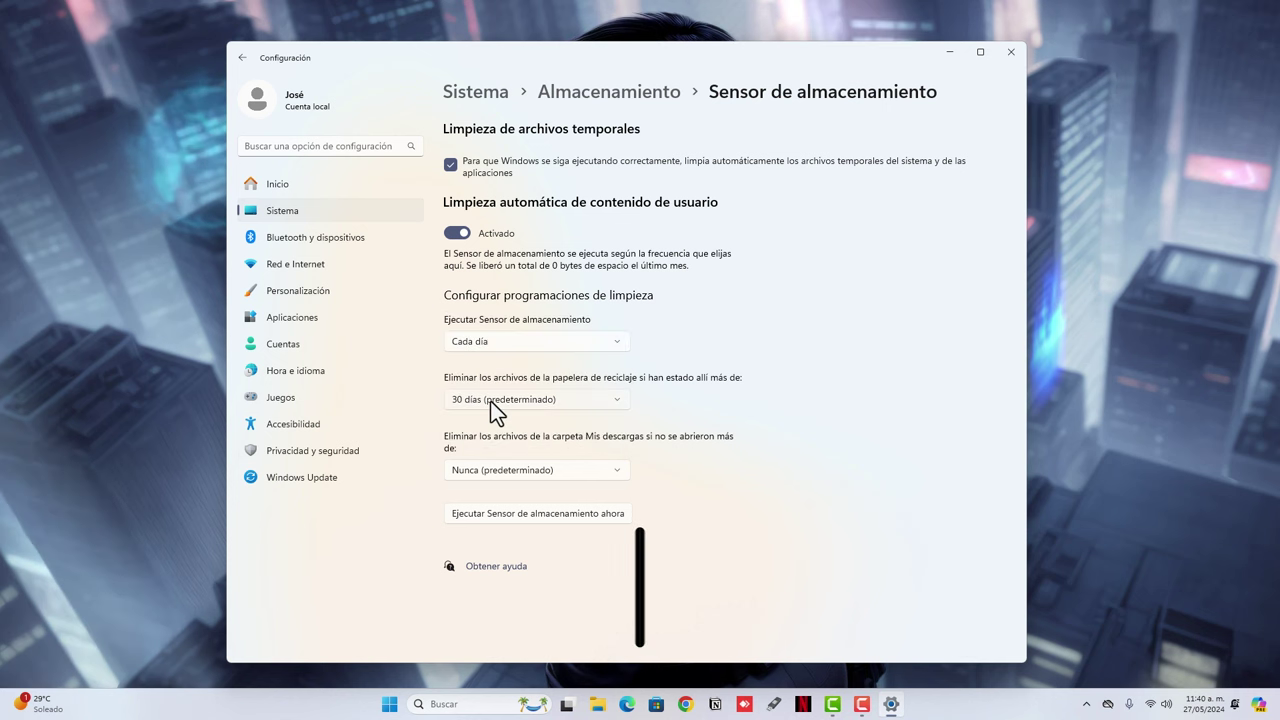
left_click(491, 410)
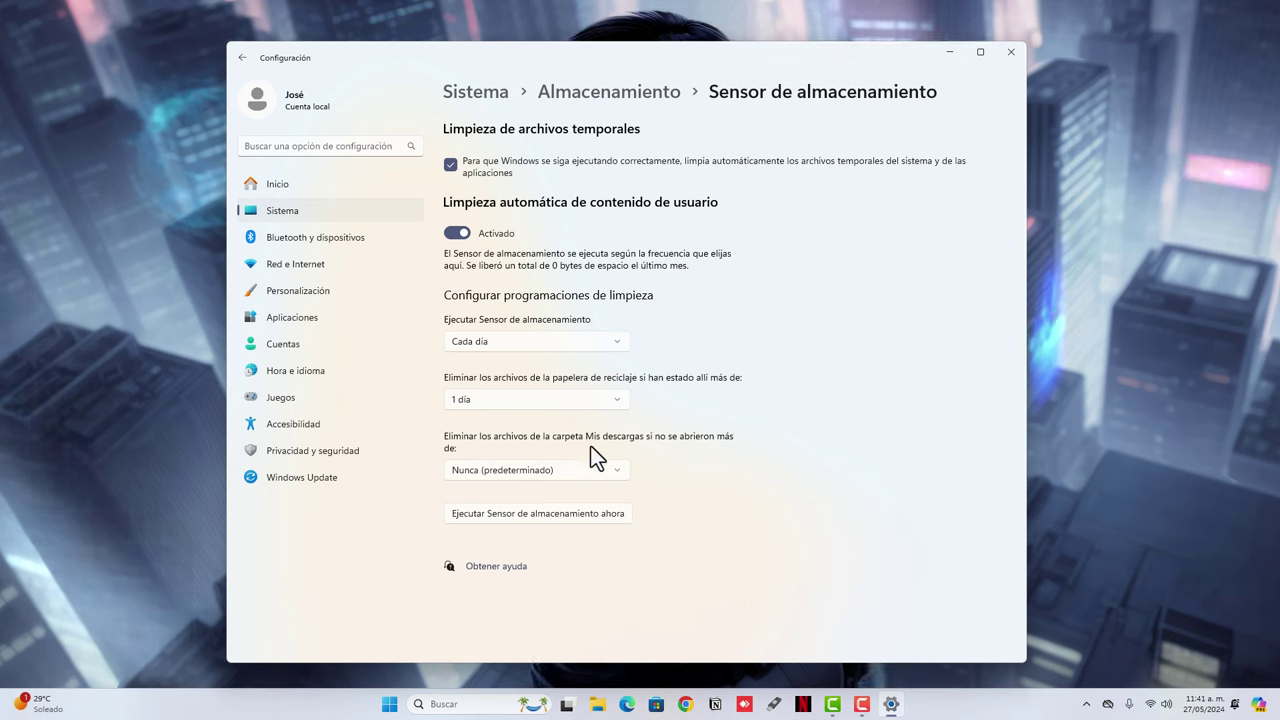
Leave the Mis descargas deletion period at Nunca (predeterminado) and run Sensor de almacenamiento immediately.
left_click(489, 472)
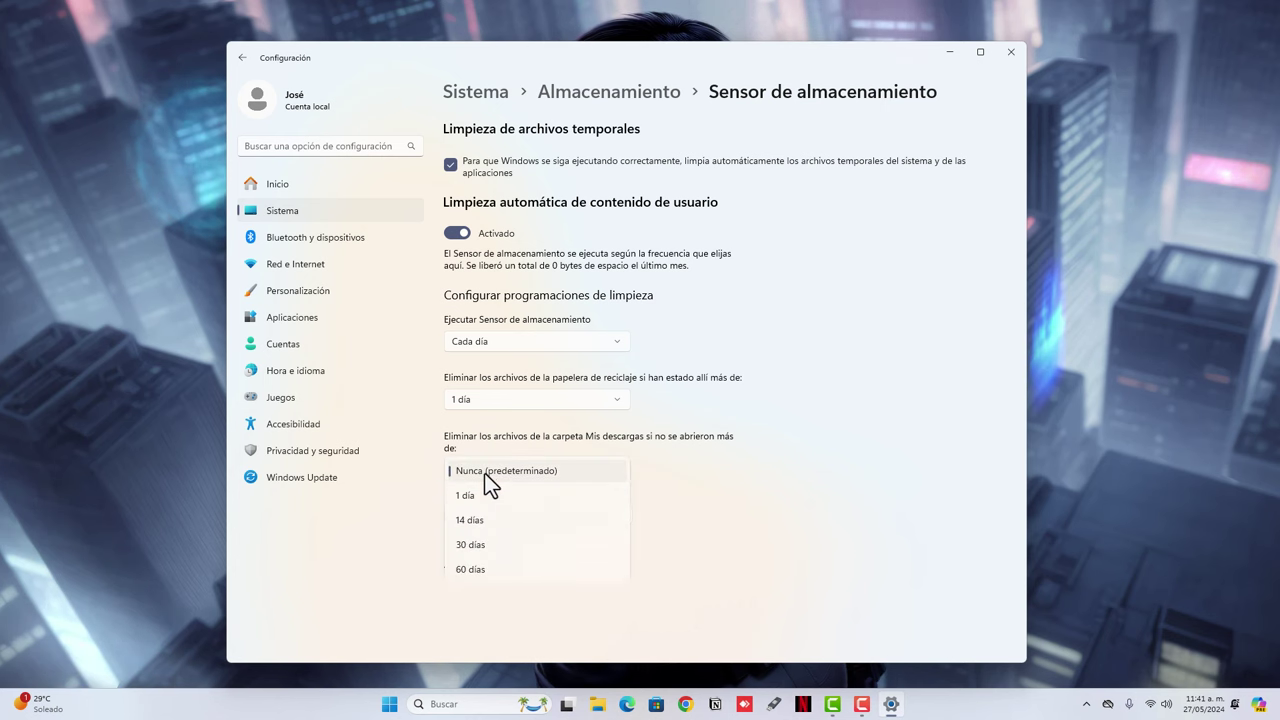
left_click(582, 471)
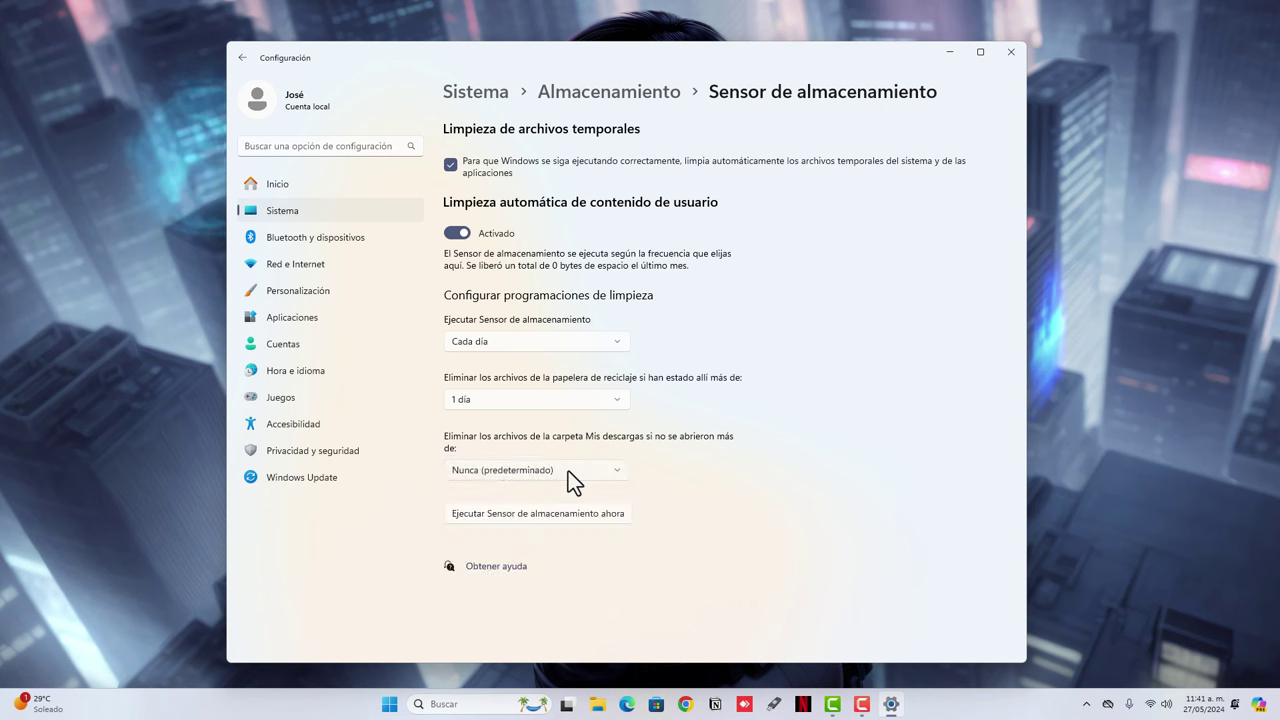
left_click(507, 471)
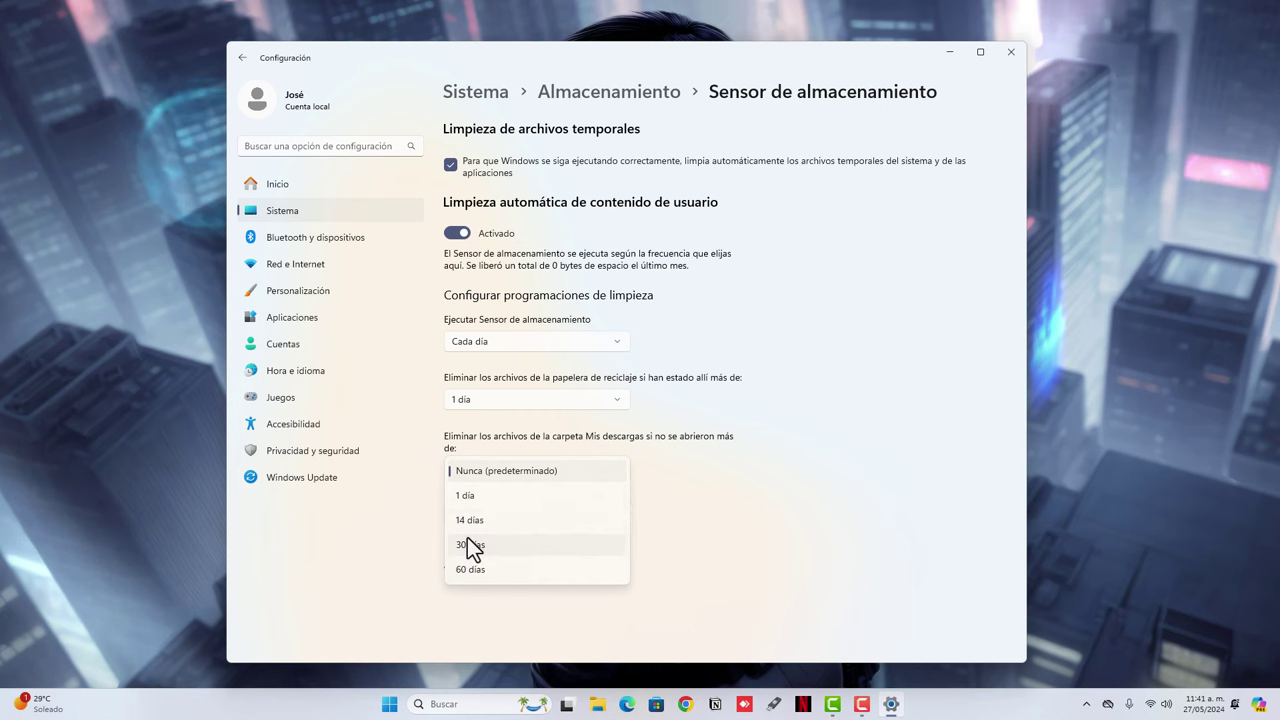
left_click(670, 500)
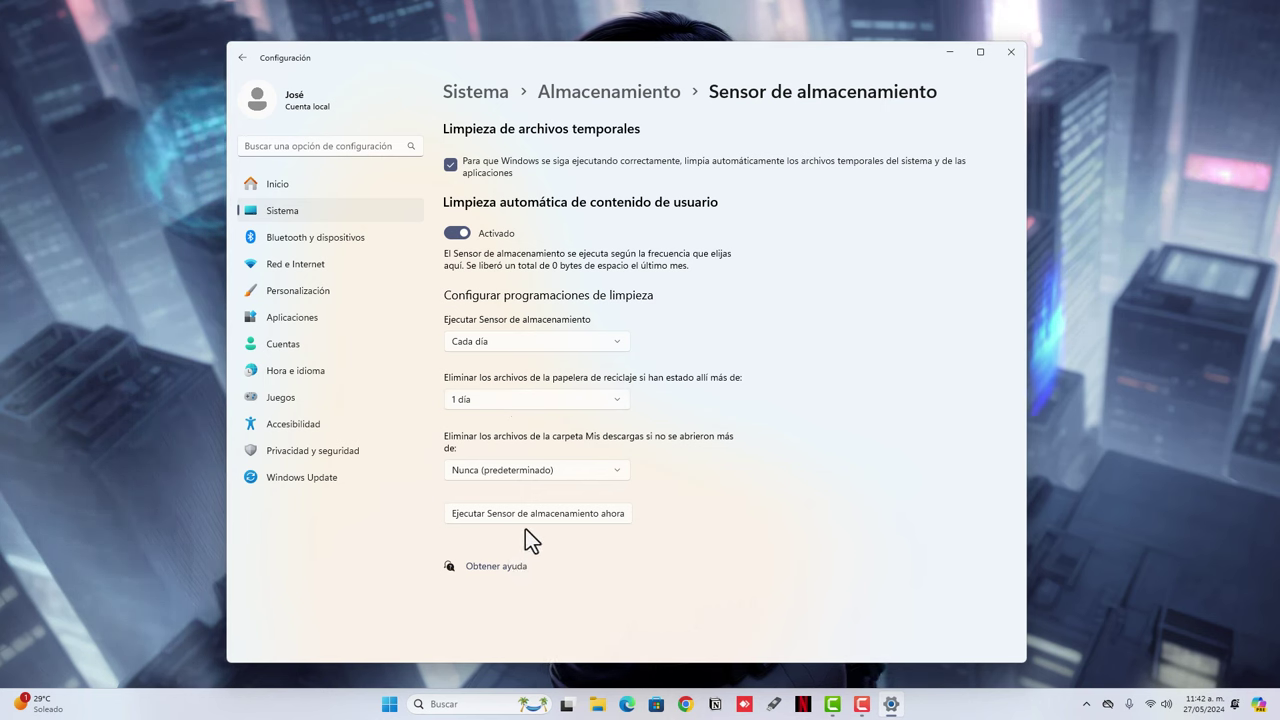
left_click(494, 513)
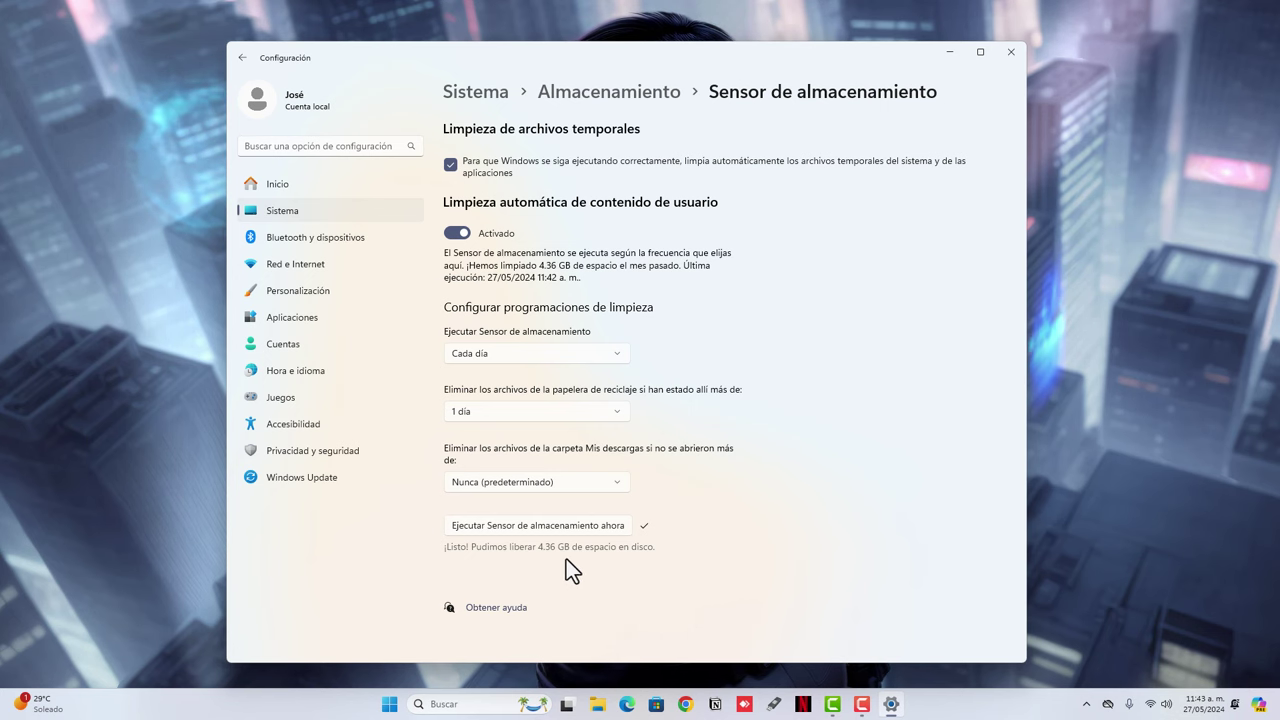
Return to Almacenamiento, open the Archivos temporales details and include Papelera de reciclaje in the files to remove.
left_click(594, 96)
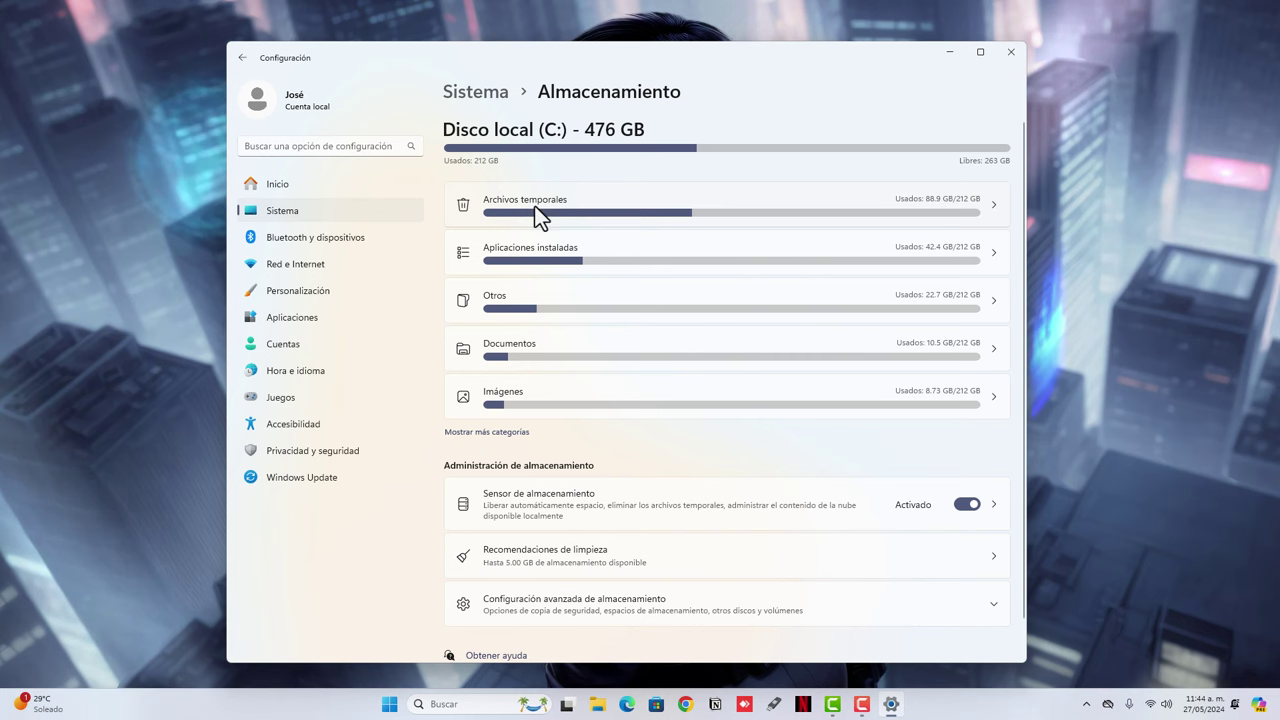
left_click(737, 208)
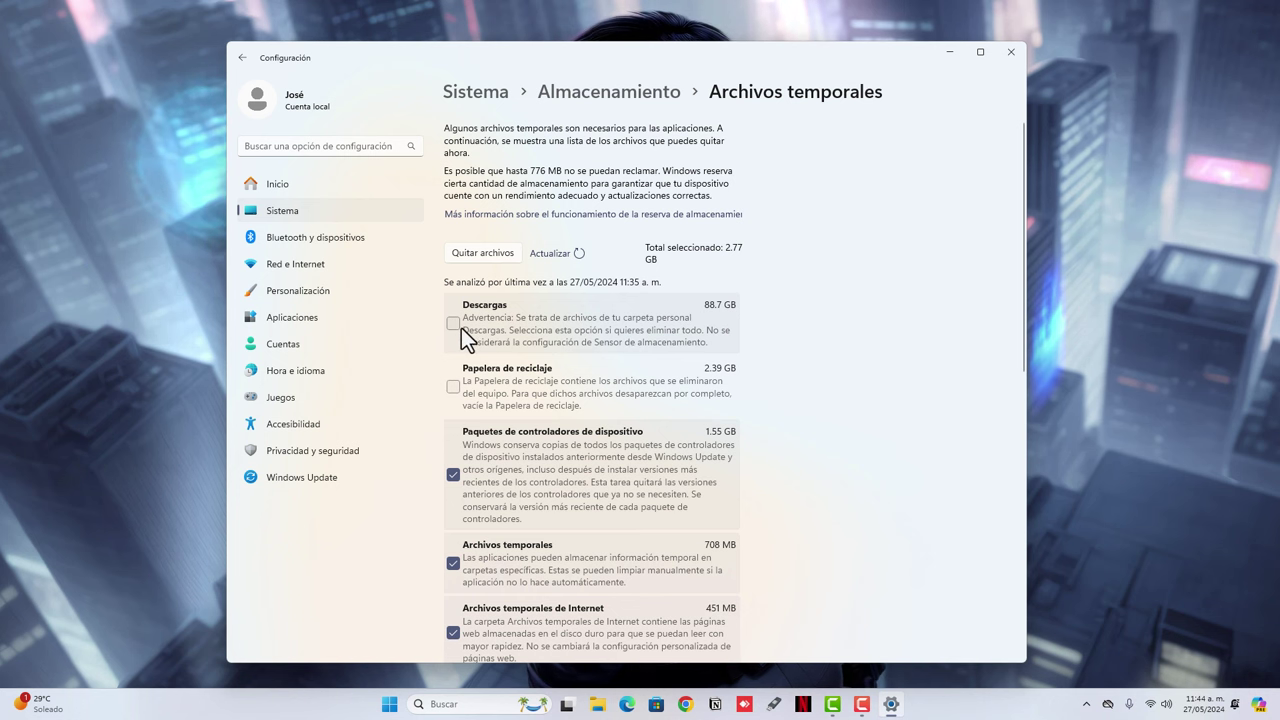
key("alt+Left")
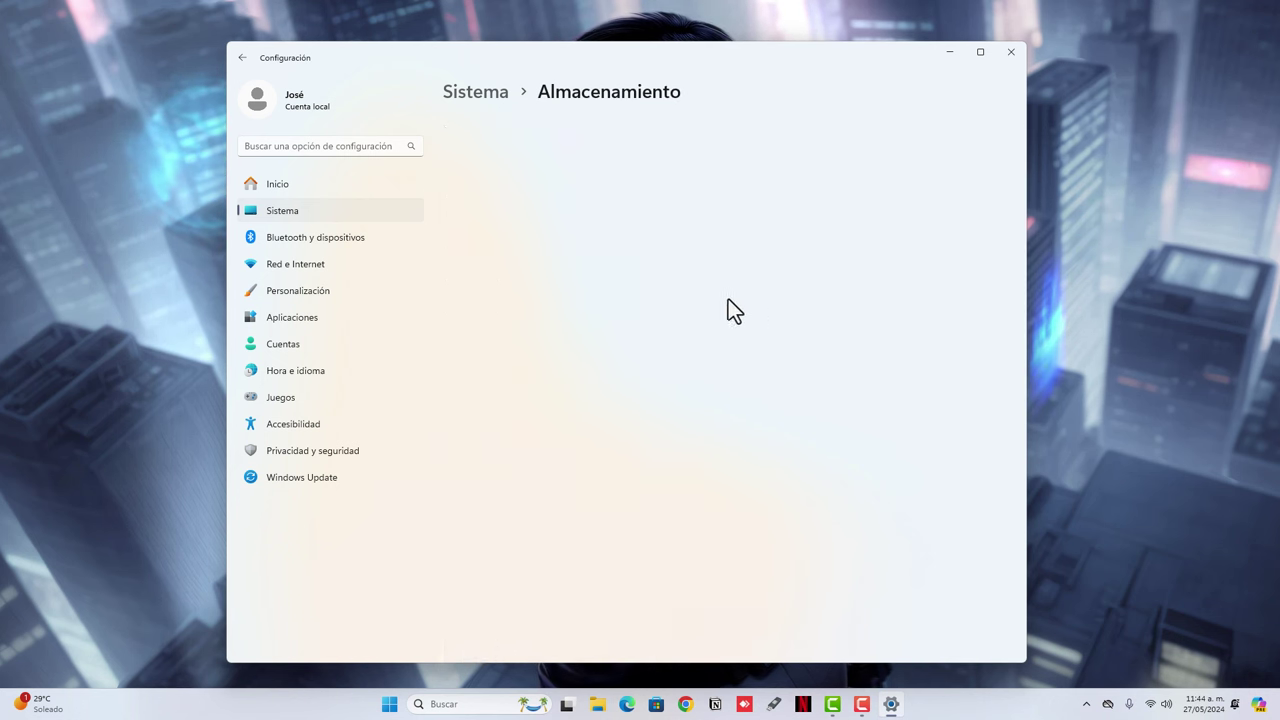
left_click(661, 512)
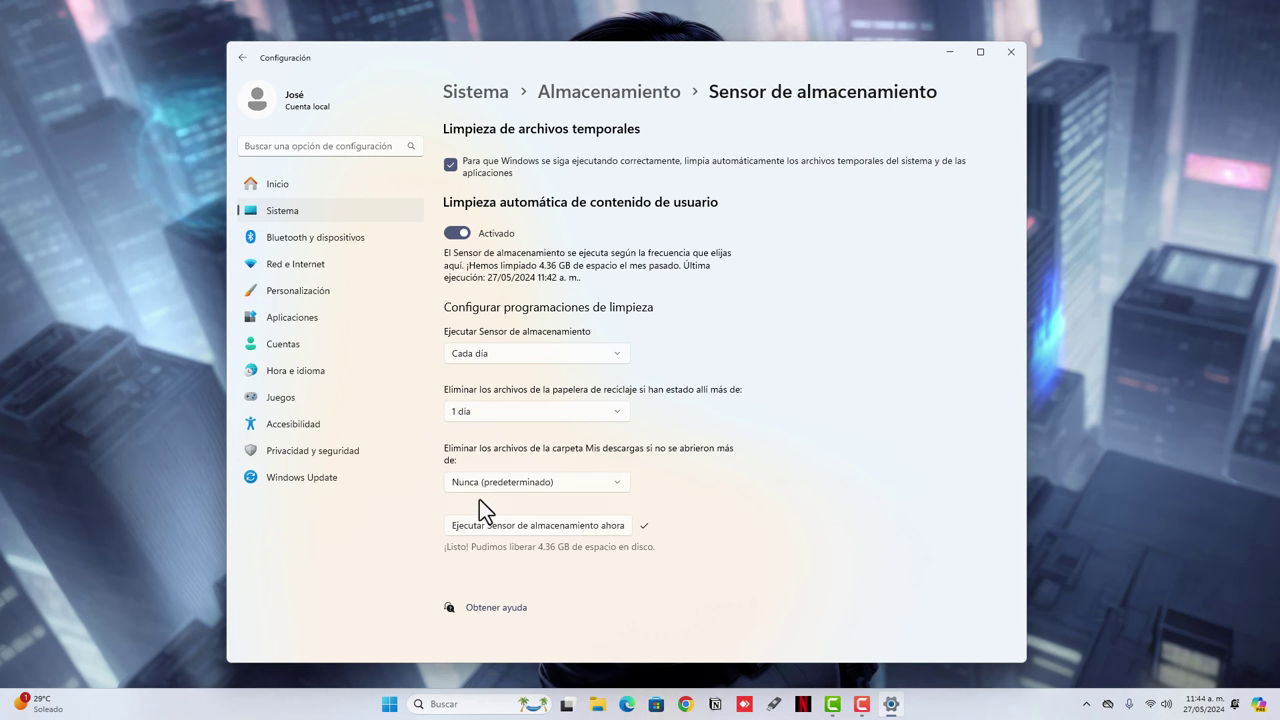
key("alt+Left")
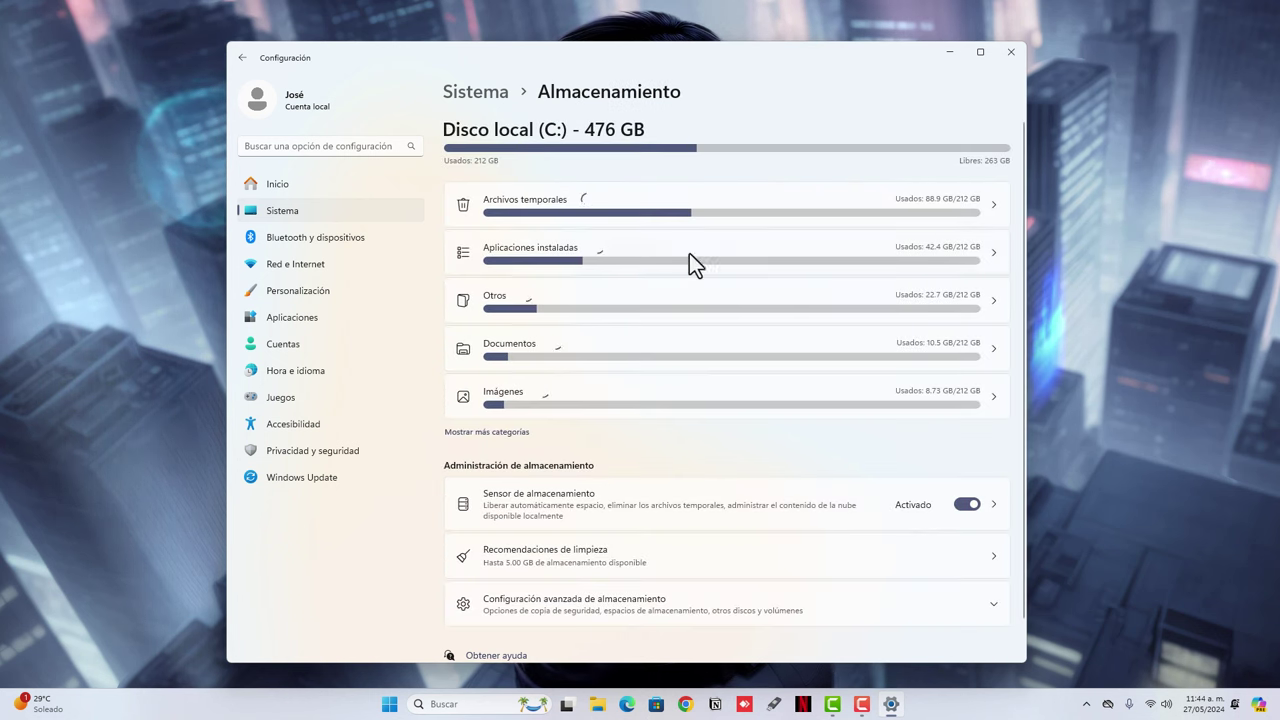
left_click(648, 206)
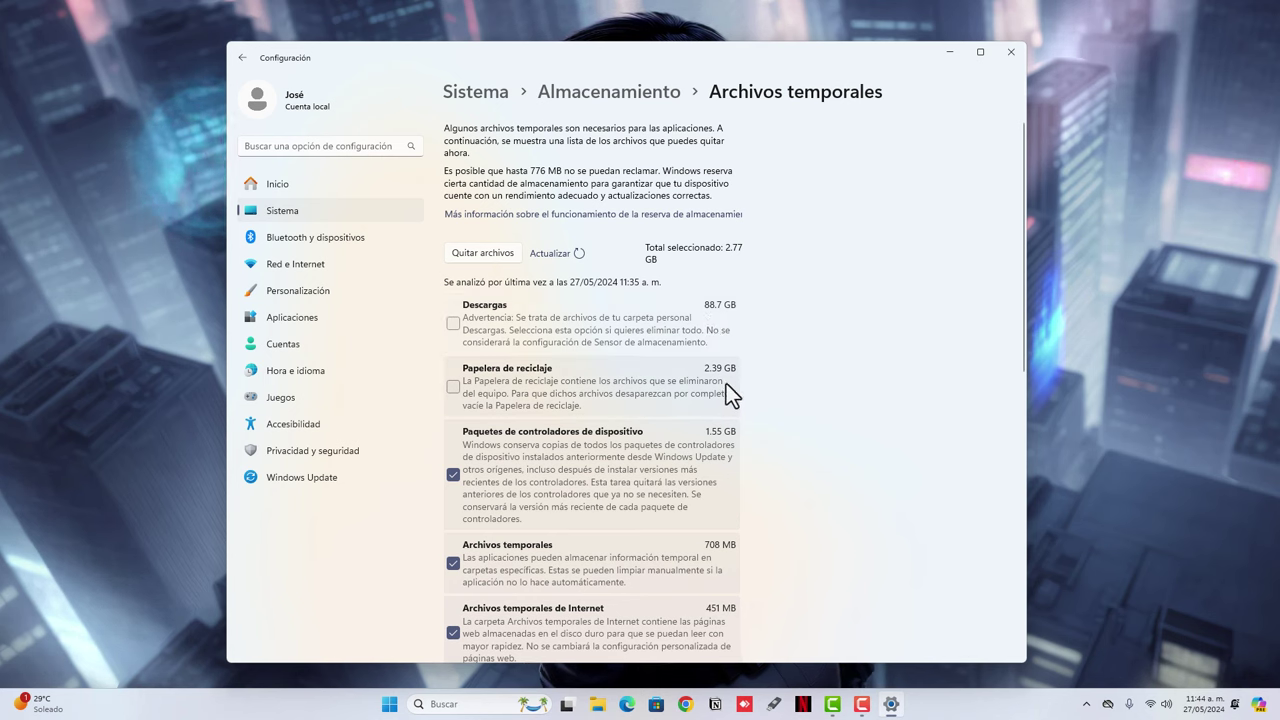
left_click(454, 387)
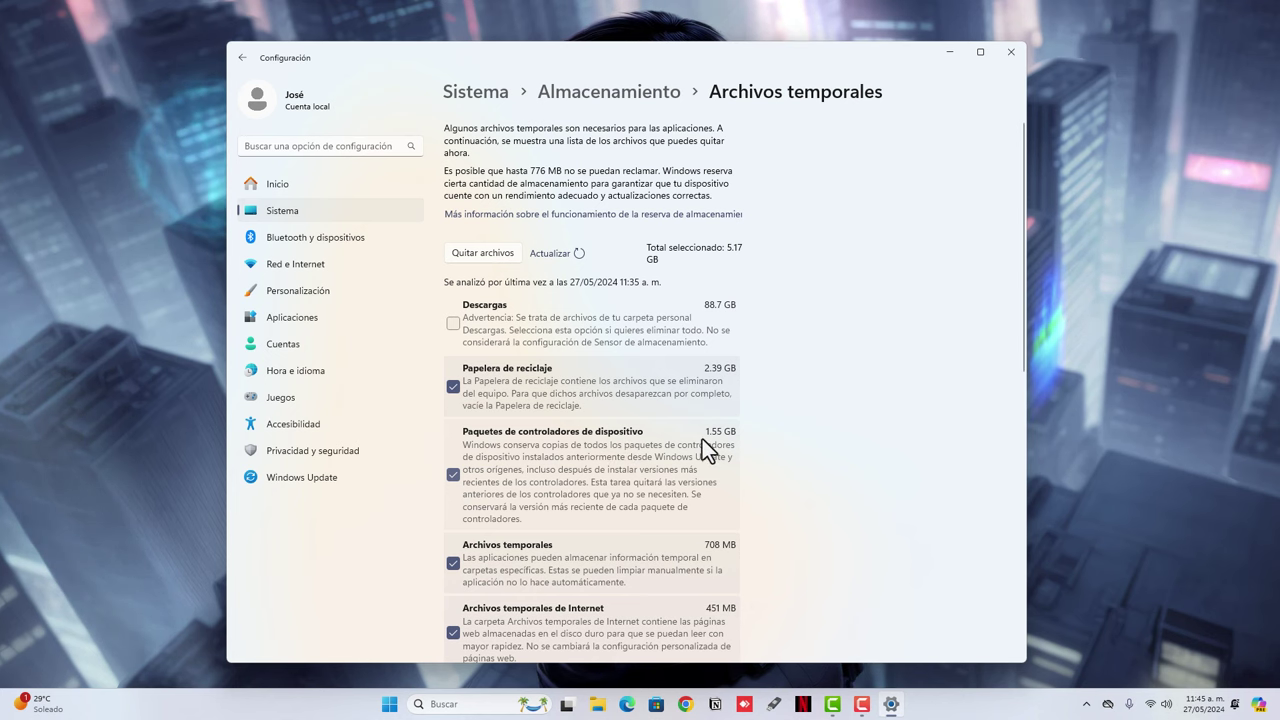
Exclude Miniaturas from the temporary files to remove and include Páginas web sin conexión.
scroll(707, 444, "down", 3)
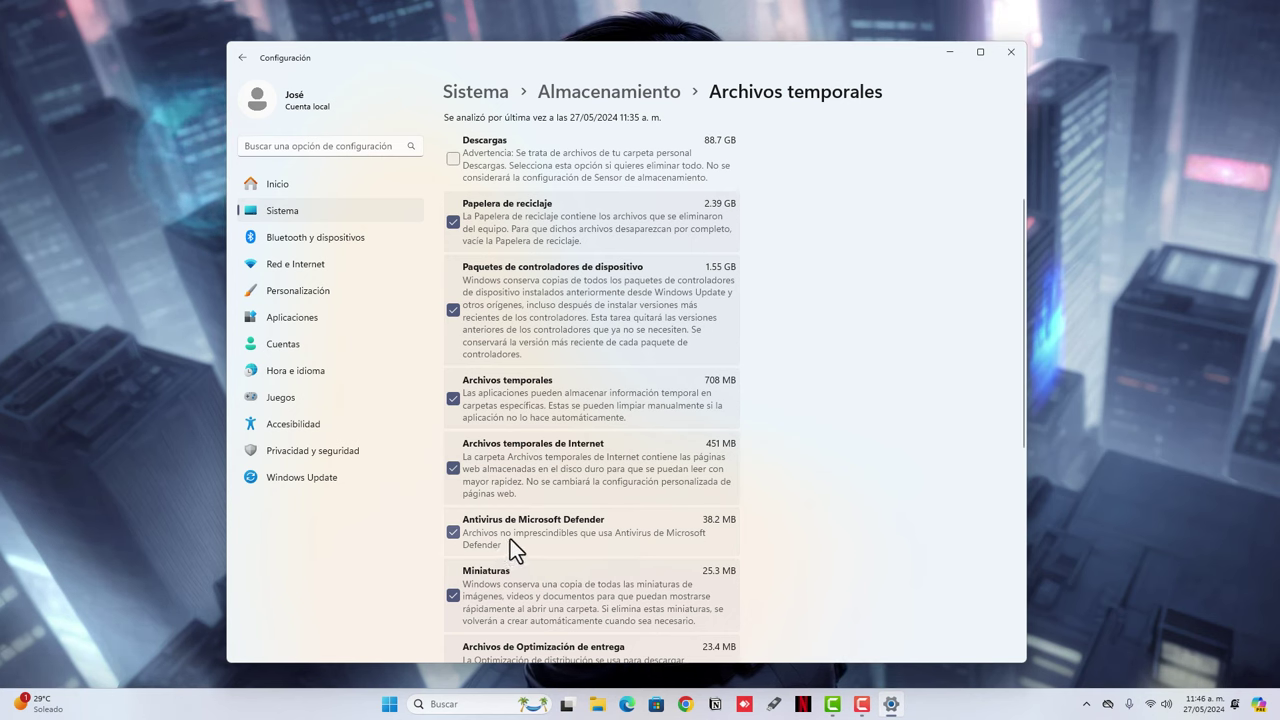
scroll(520, 538, "down", 1)
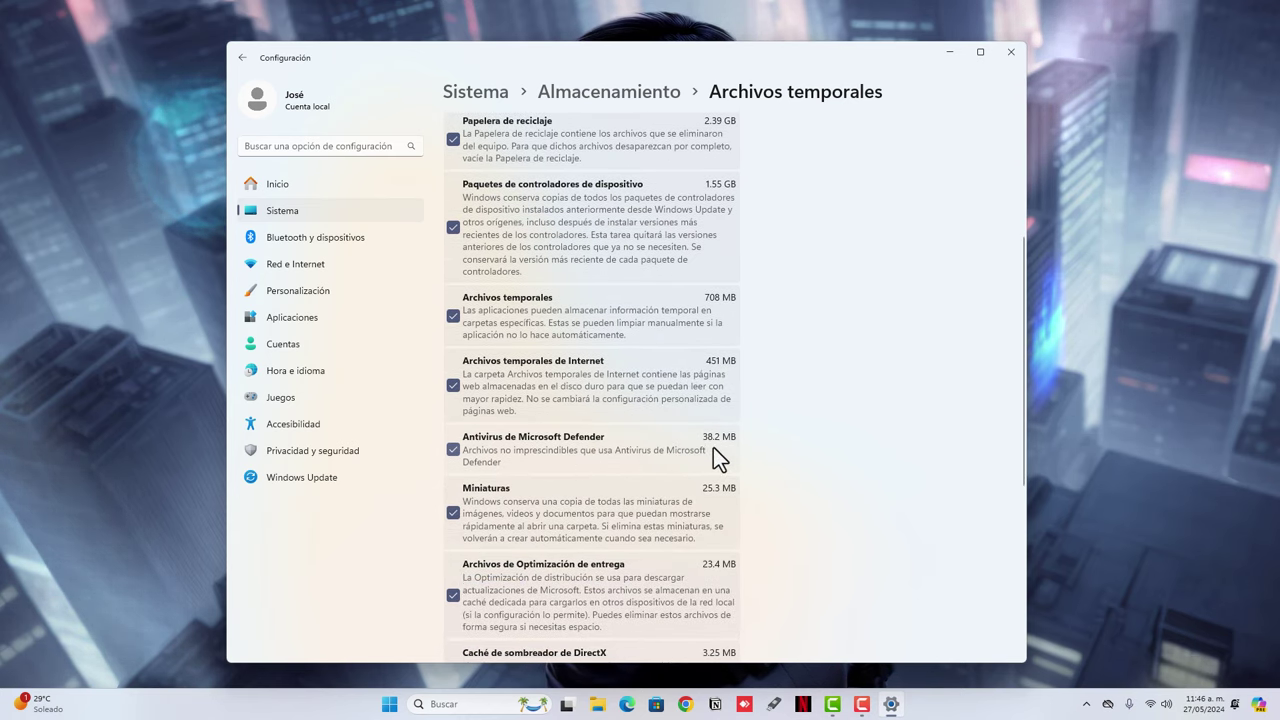
scroll(713, 447, "down", 2)
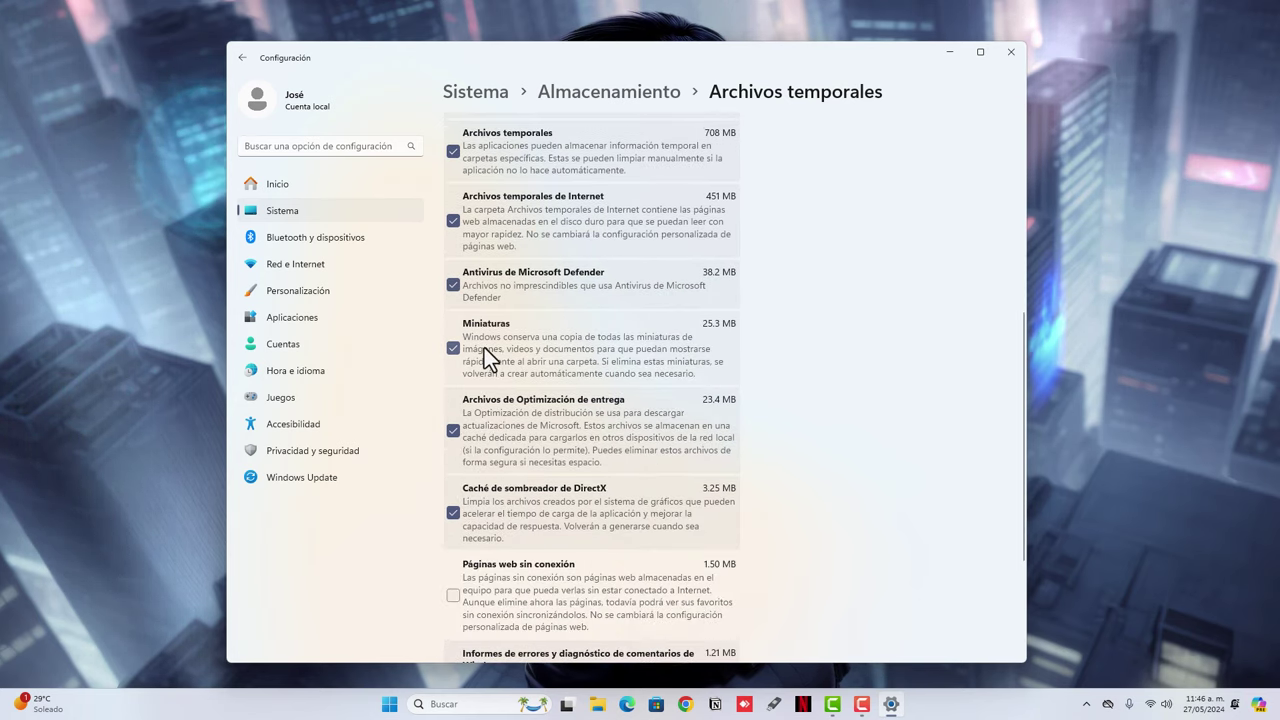
left_click(454, 348)
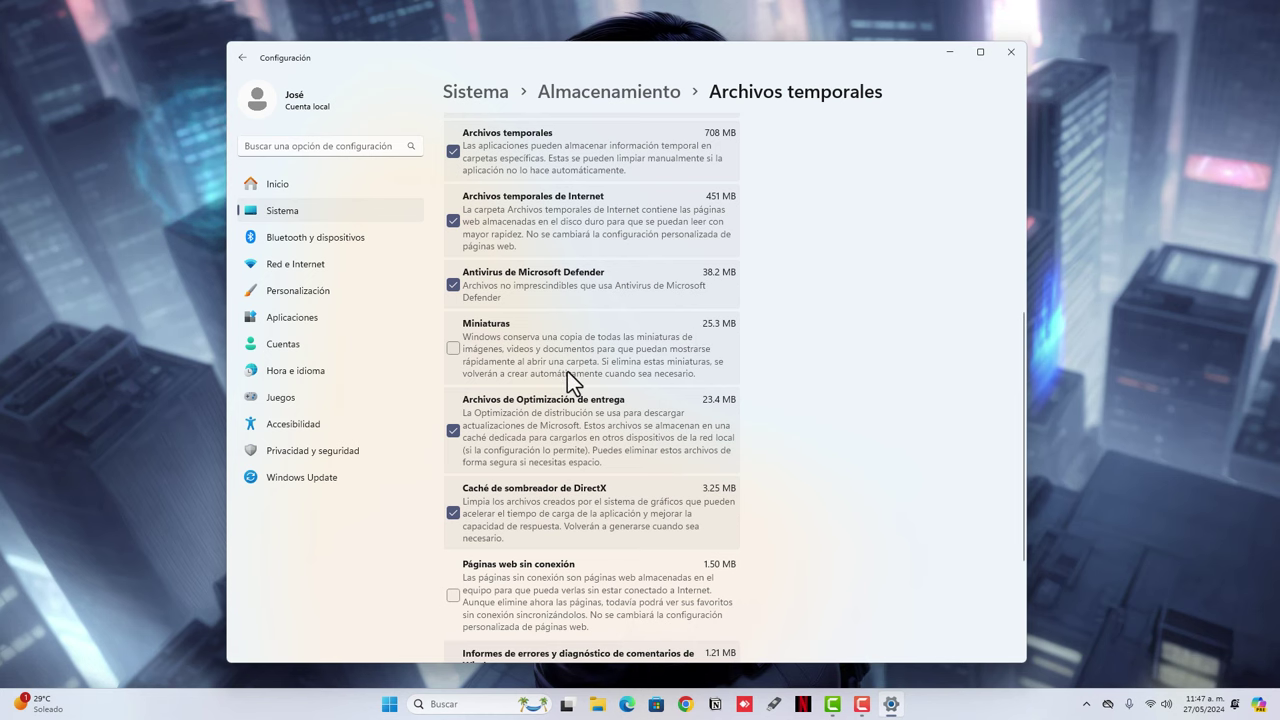
scroll(520, 336, "down", 2)
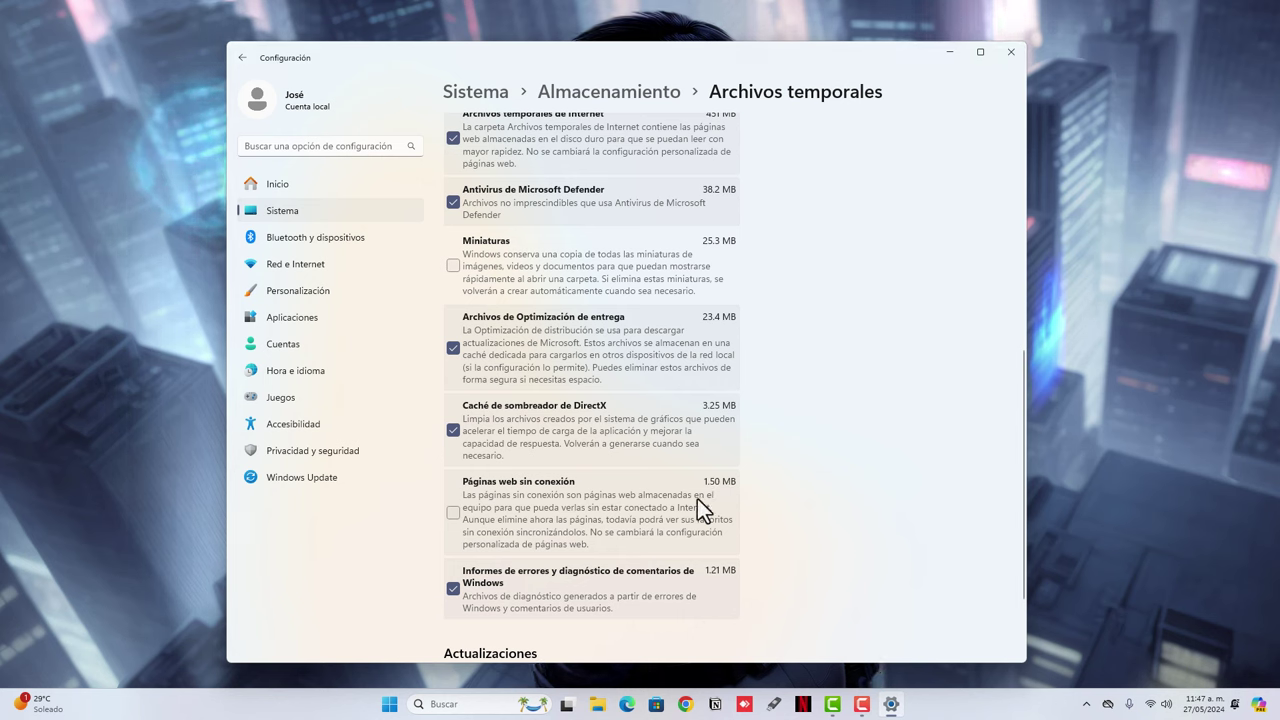
left_click(453, 513)
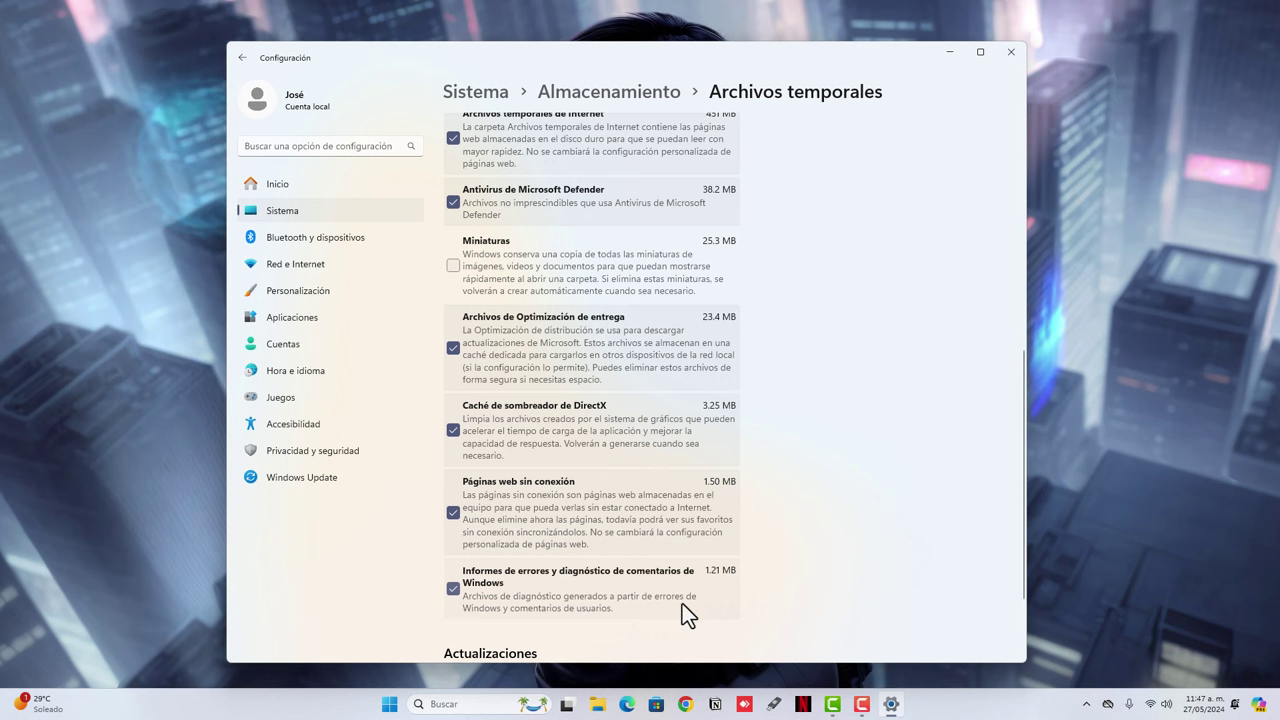
Review the full list of temporary file categories and which of them are selected for removal.
scroll(718, 583, "down", 2)
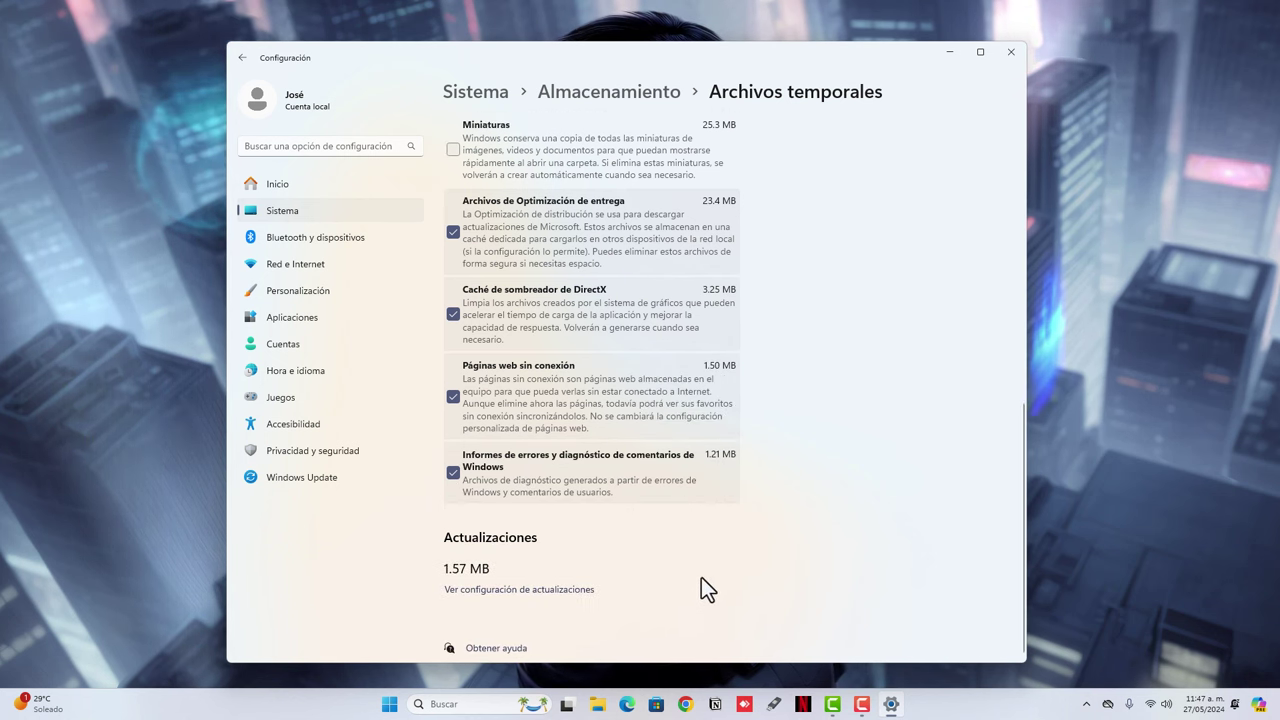
scroll(674, 583, "up", 10)
scroll(674, 583, "down", 10)
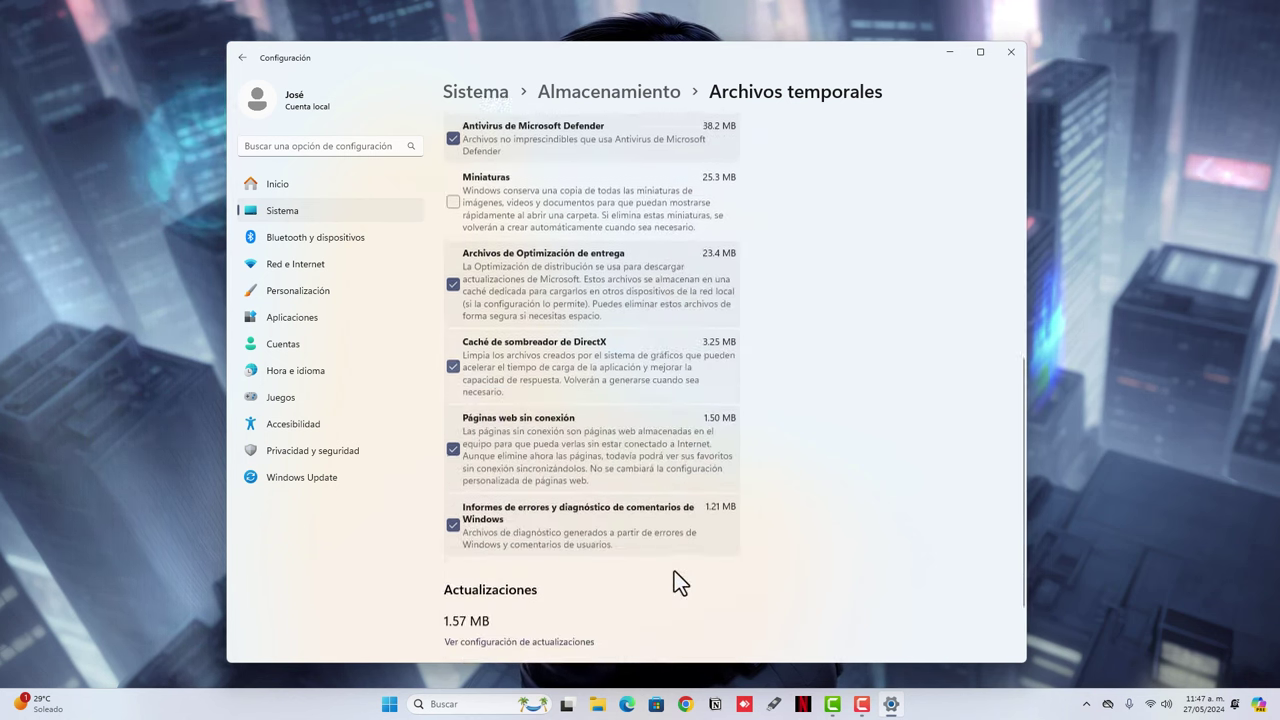
scroll(601, 464, "up", 10)
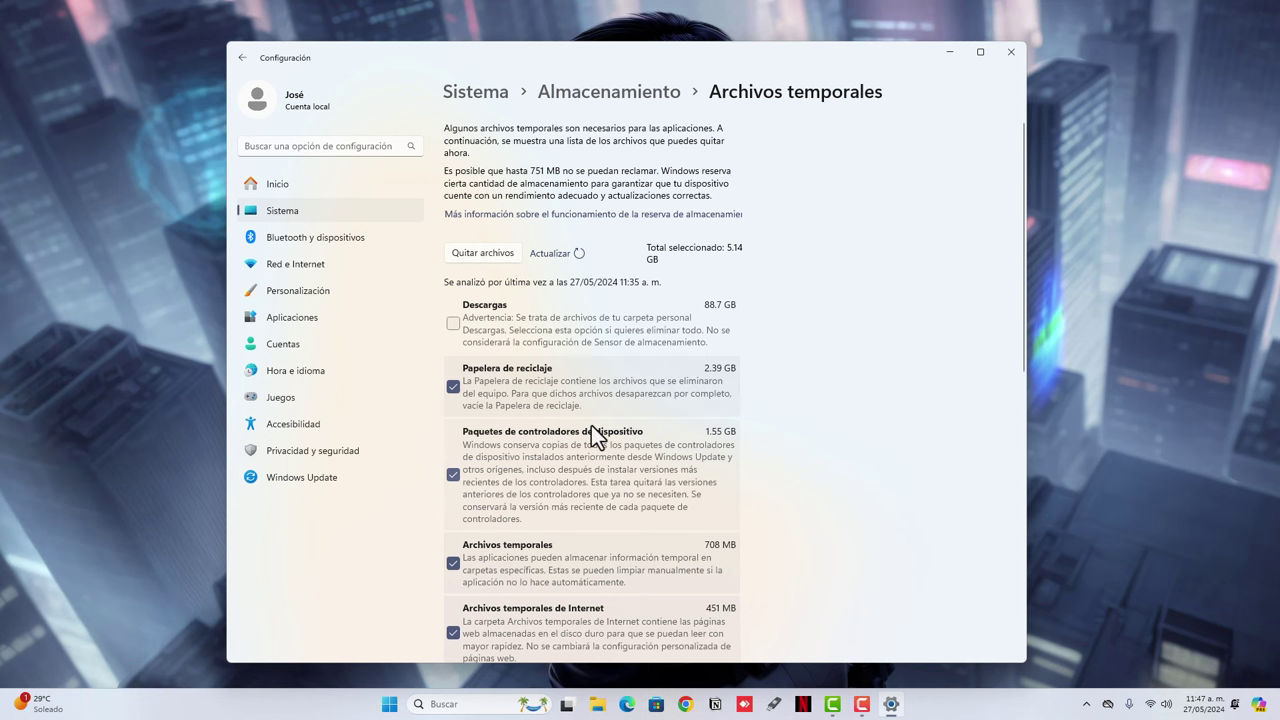
scroll(591, 425, "down", 5)
scroll(591, 426, "down", 4)
scroll(591, 430, "up", 7)
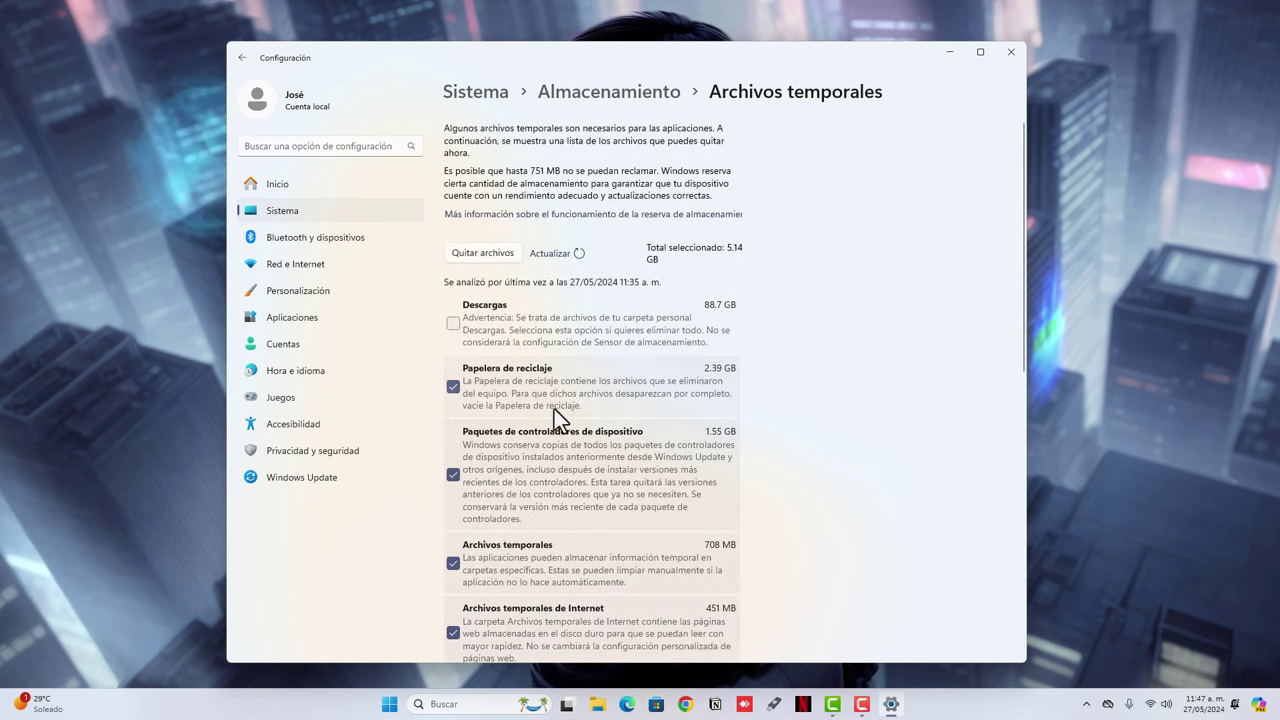
Permanently remove the selected temporary files and return to the Almacenamiento page.
left_click(482, 253)
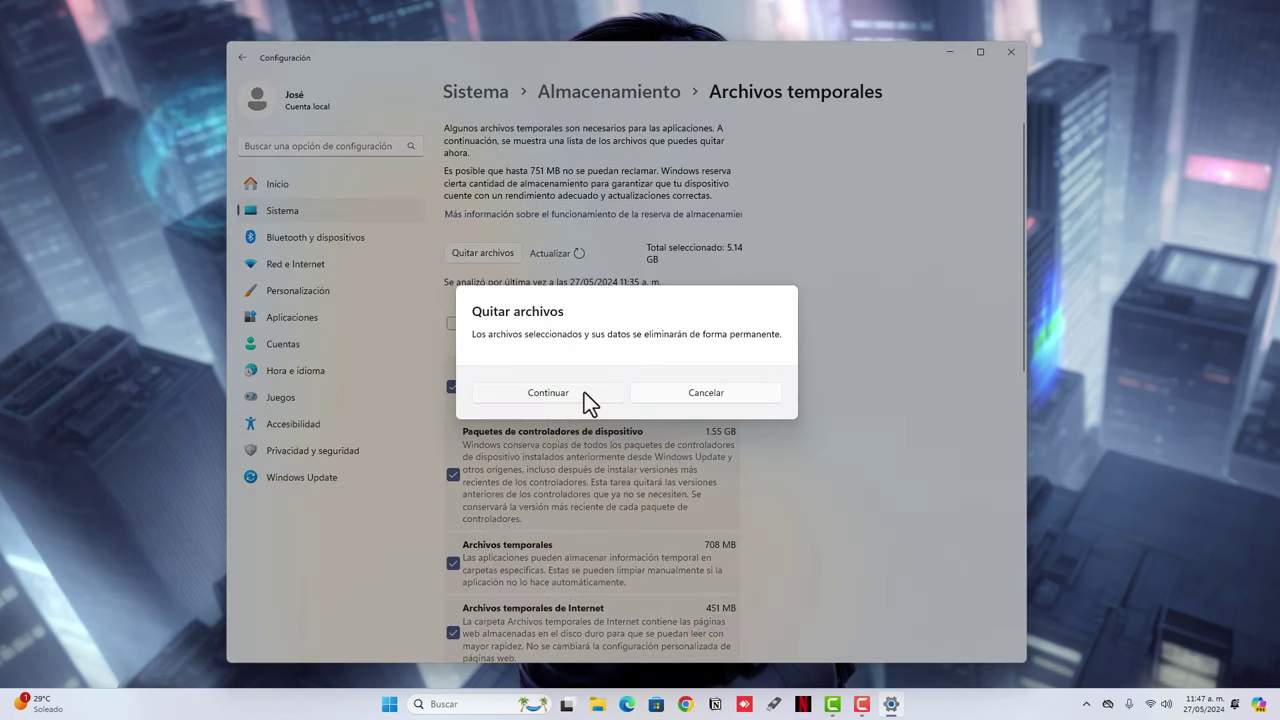
left_click(550, 393)
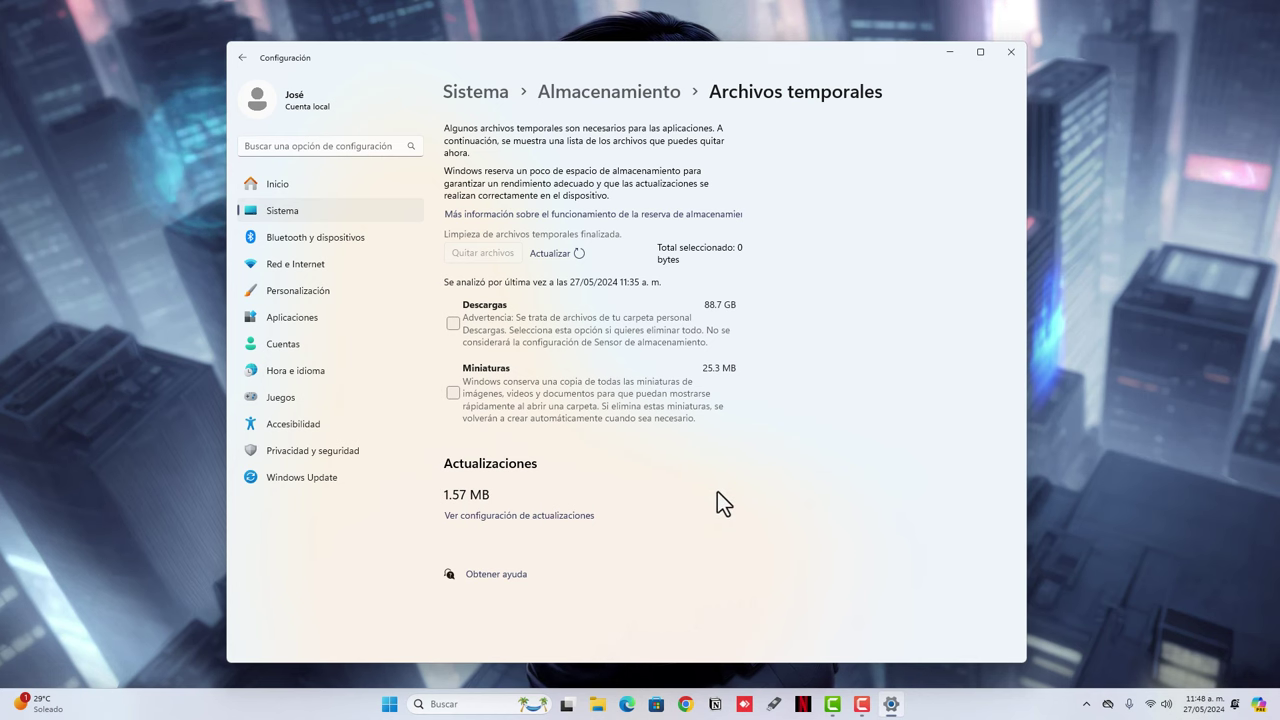
left_click(610, 95)
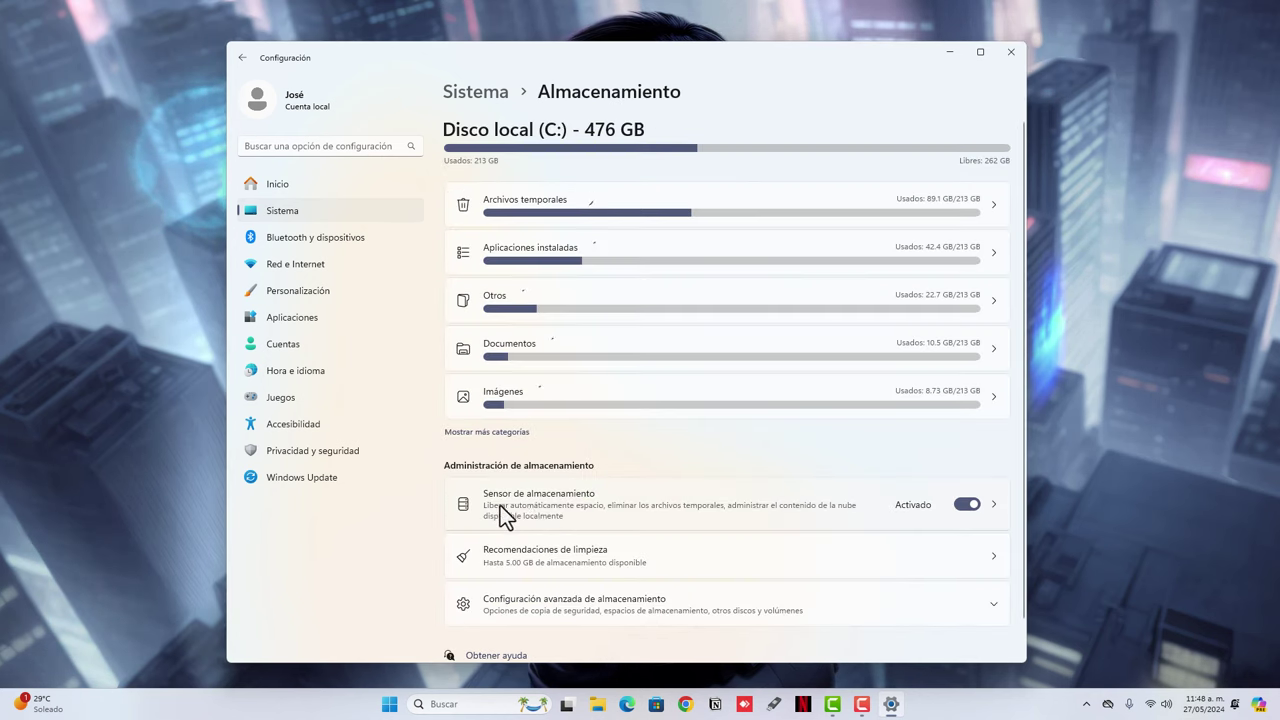
Review the schedule options for Ejecutar Sensor de almacenamiento, leaving it at Cada día, and return to Almacenamiento.
left_click(537, 506)
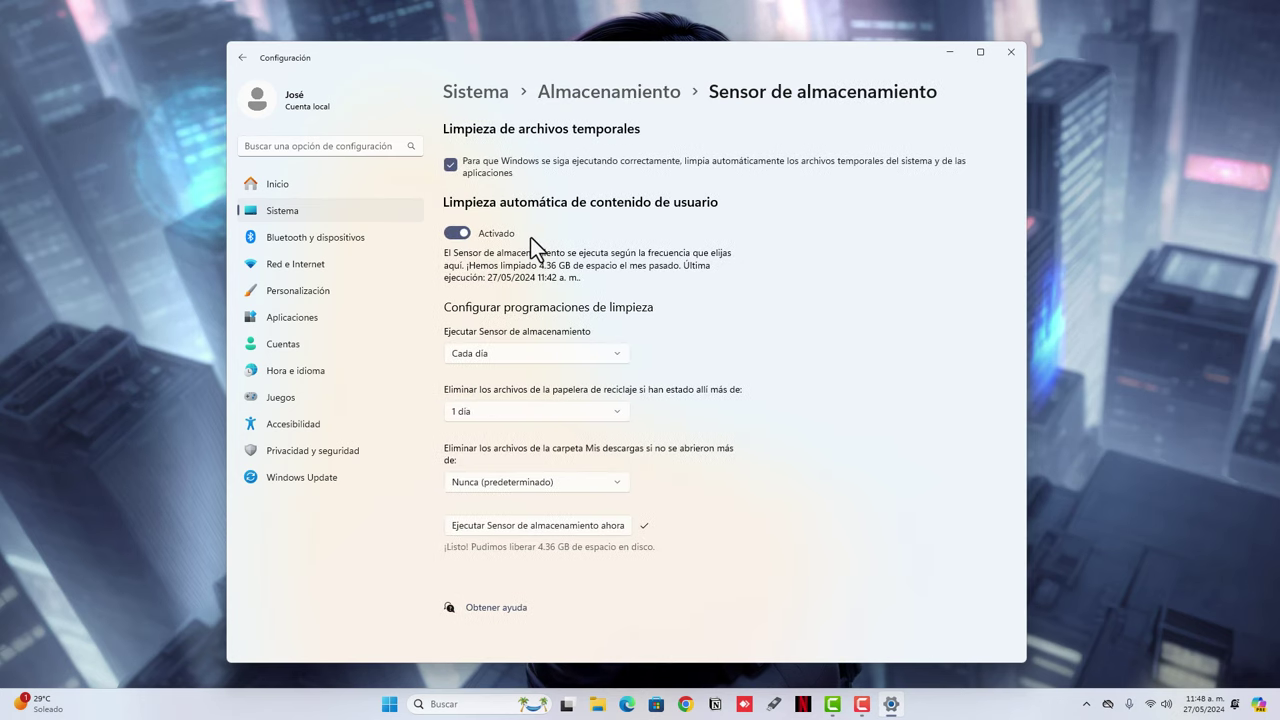
left_click(514, 357)
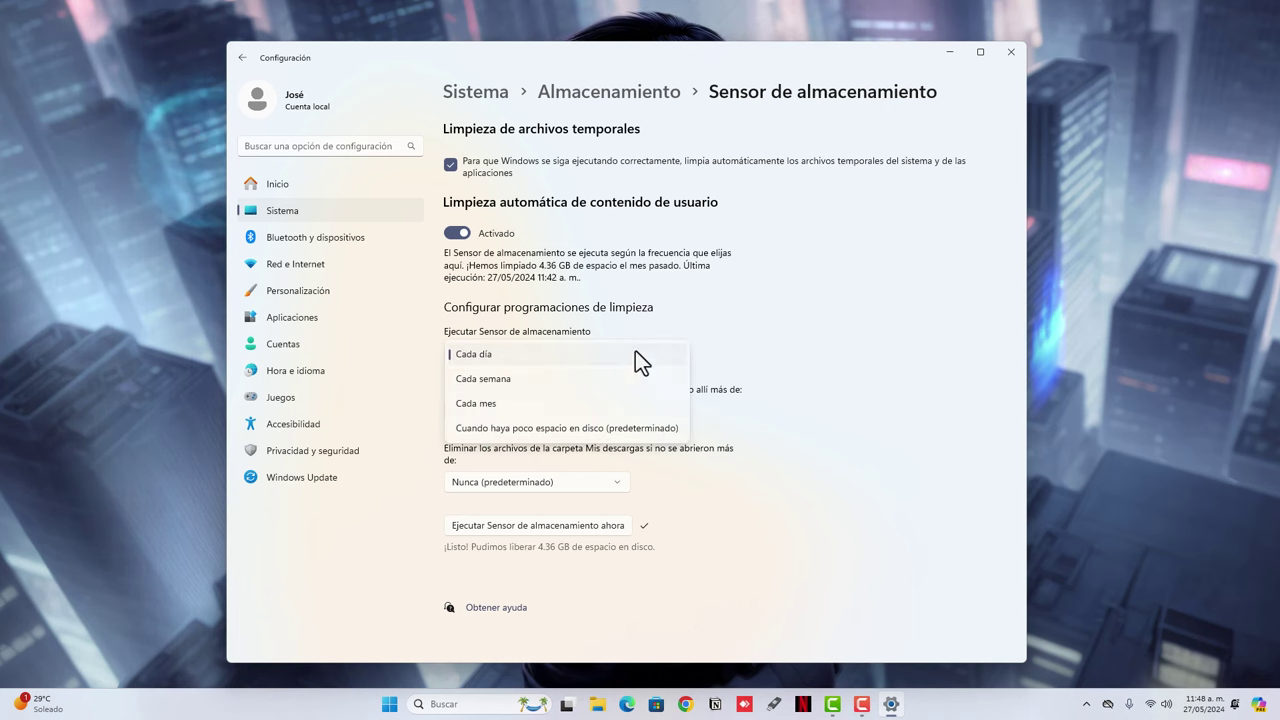
left_click(732, 326)
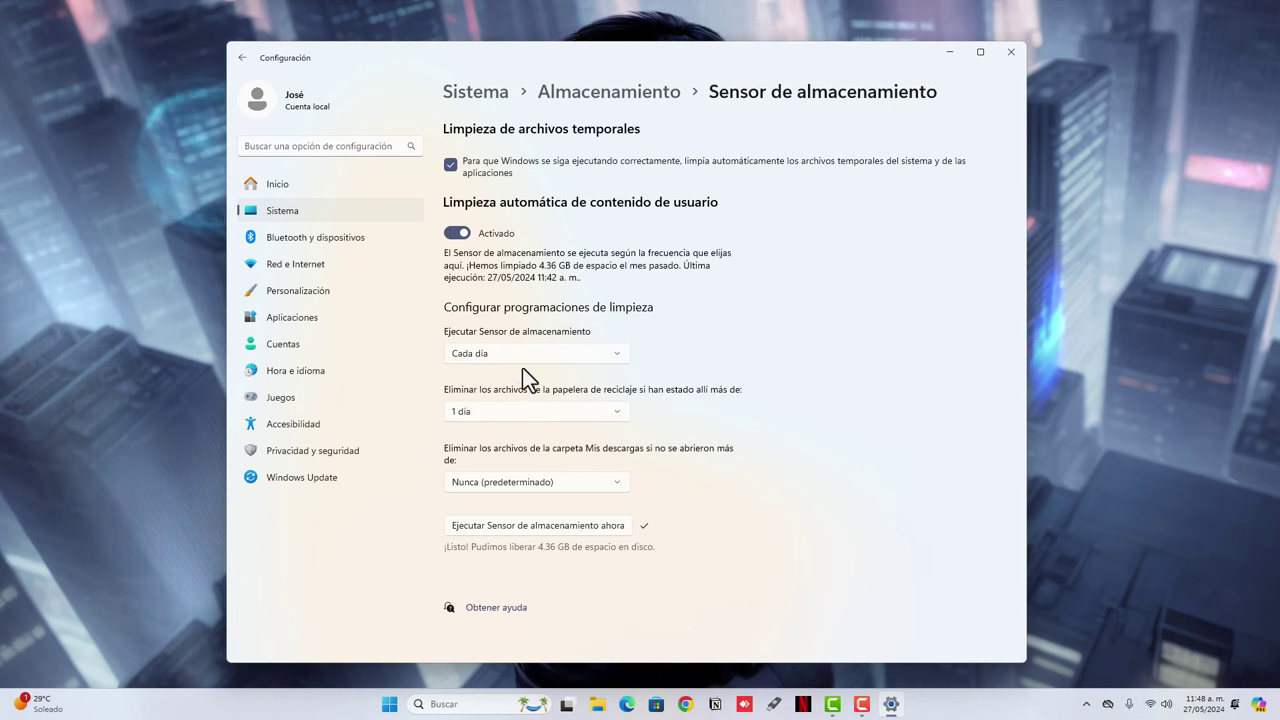
key("alt+Left")
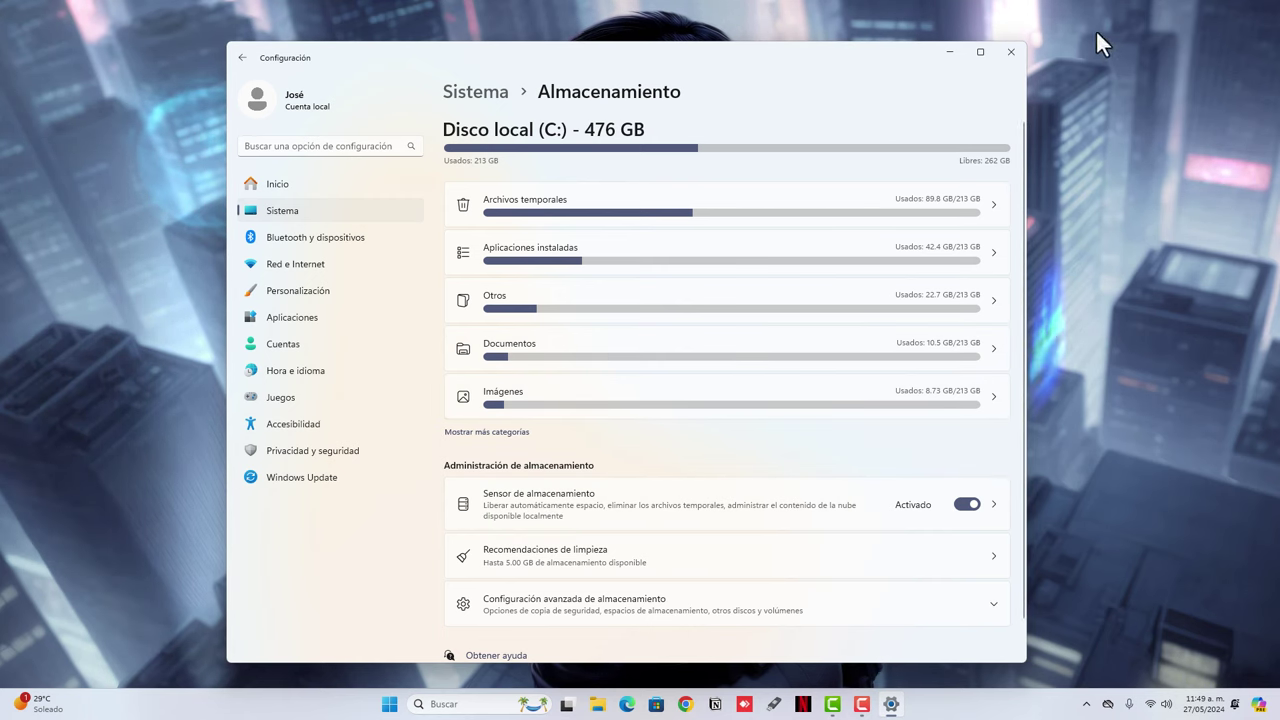
Minimize the Configuración window and leave the desktop clear, with the Start menu closed.
left_click(950, 55)
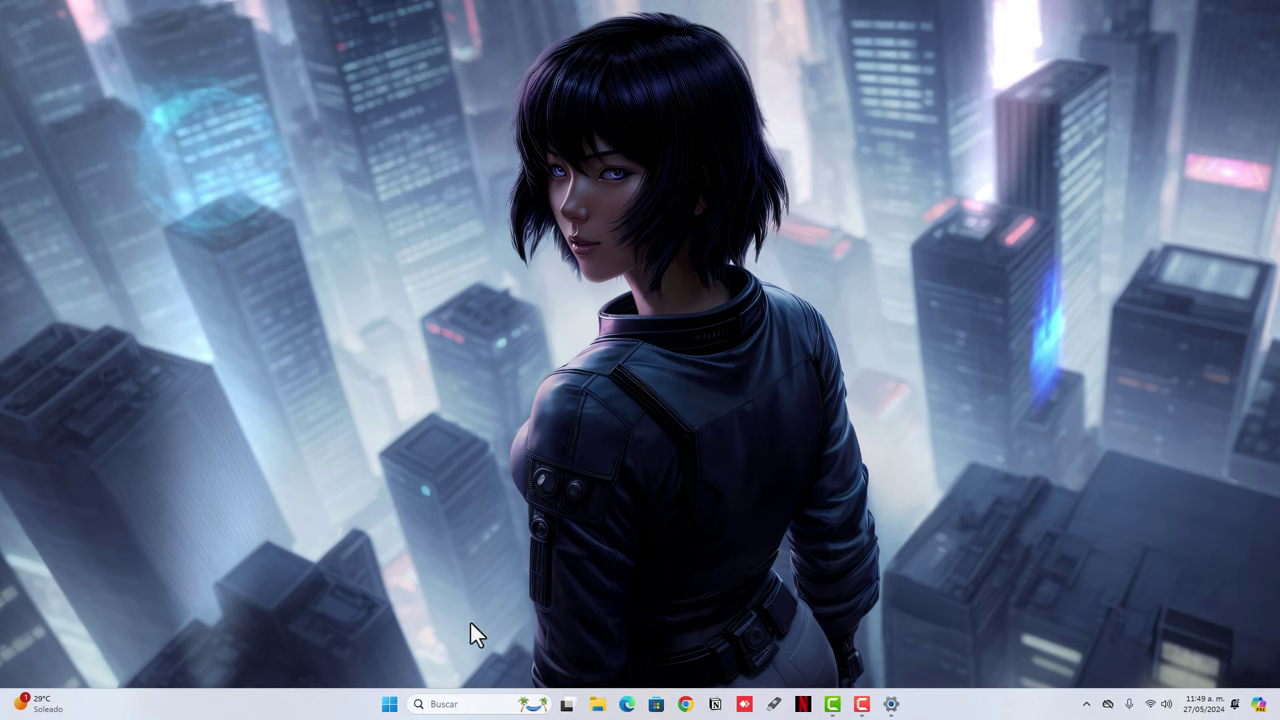
key("super")
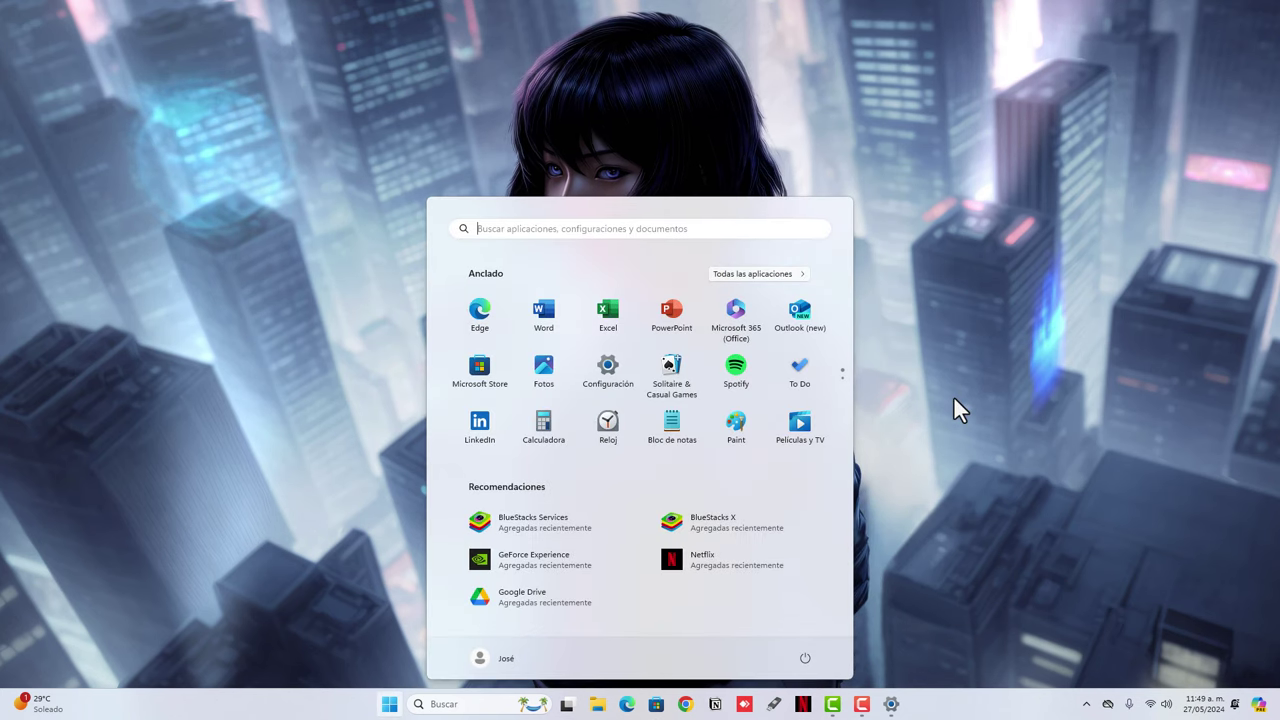
left_click(953, 397)
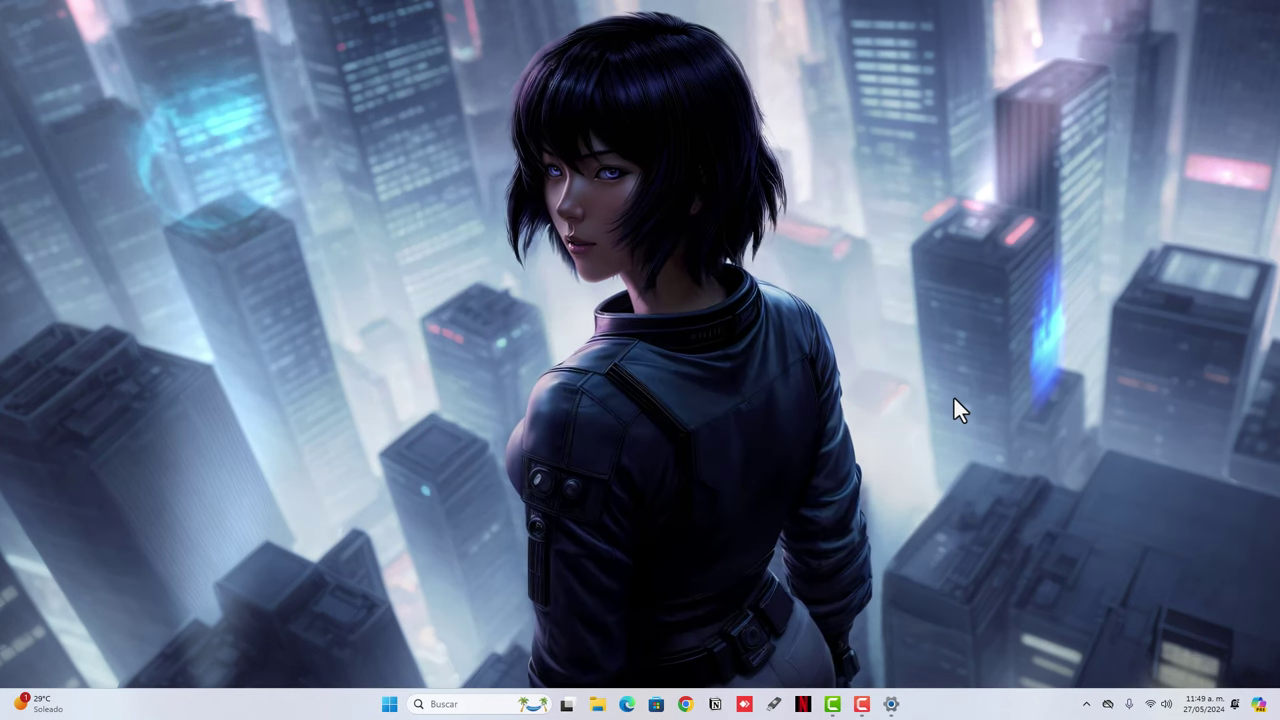